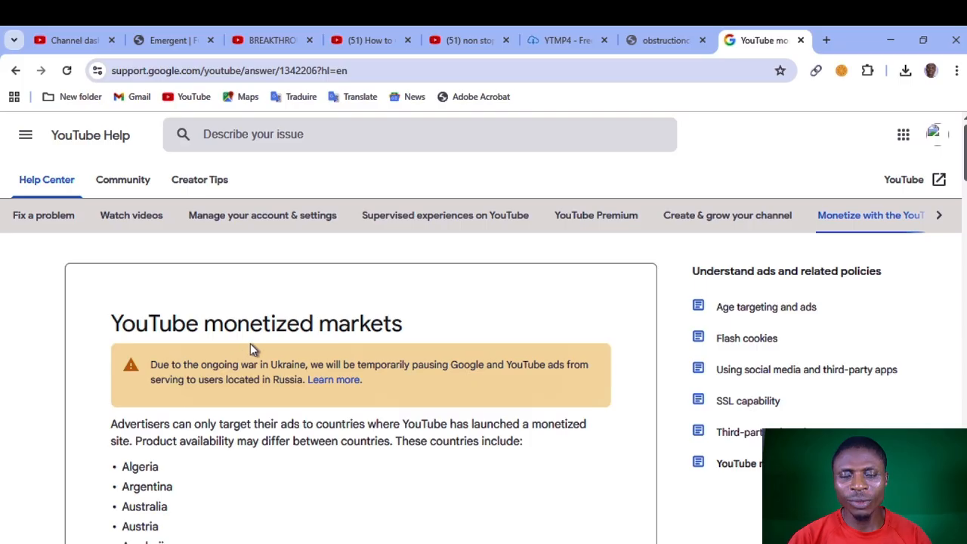
- Read the YouTube monetized markets article from its introduction through the country list and highlight the Ghana entry
scroll(309, 336, "down", 1)
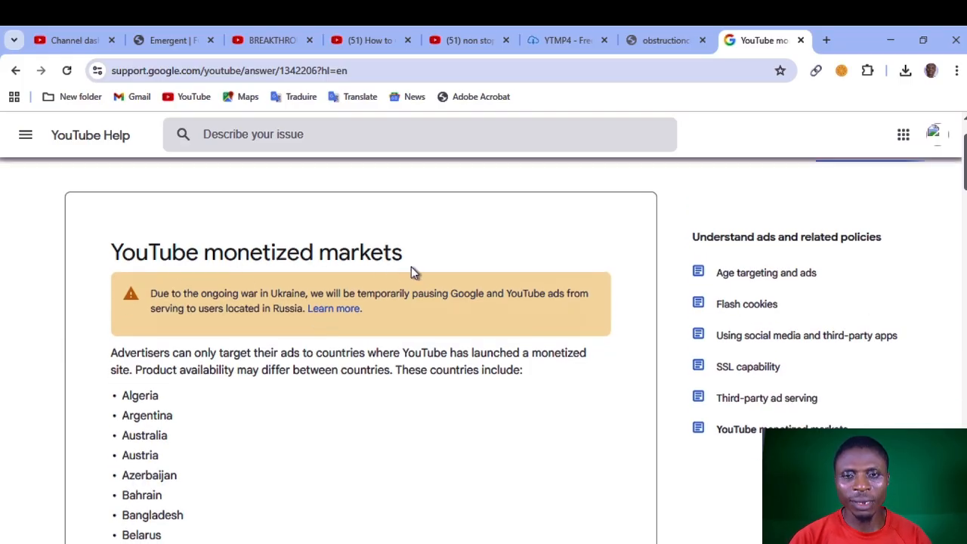
scroll(255, 277, "down", 1)
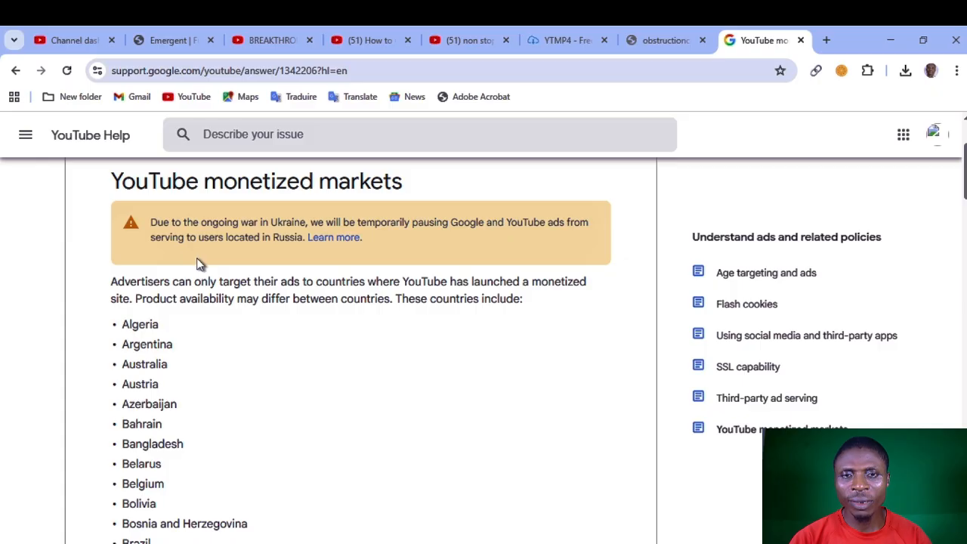
scroll(201, 265, "down", 1)
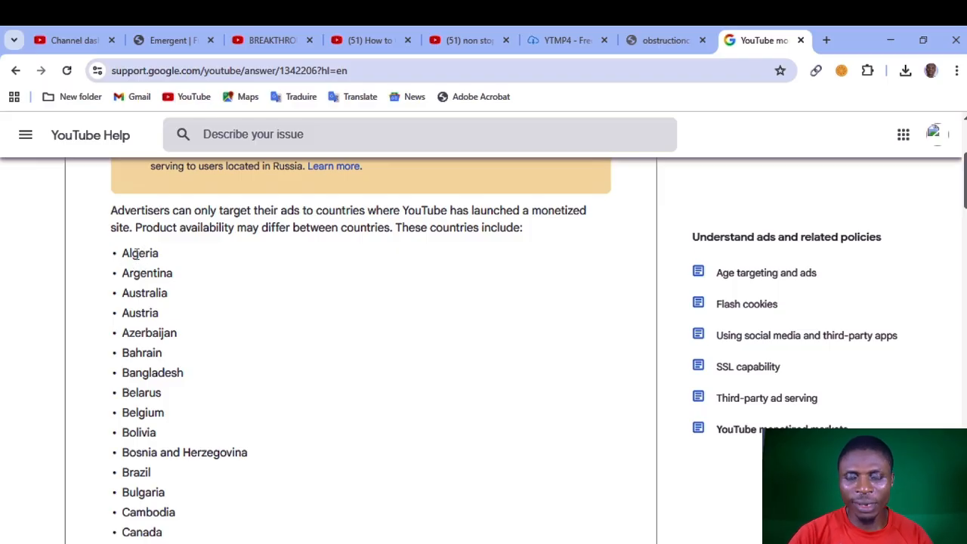
scroll(182, 302, "down", 2)
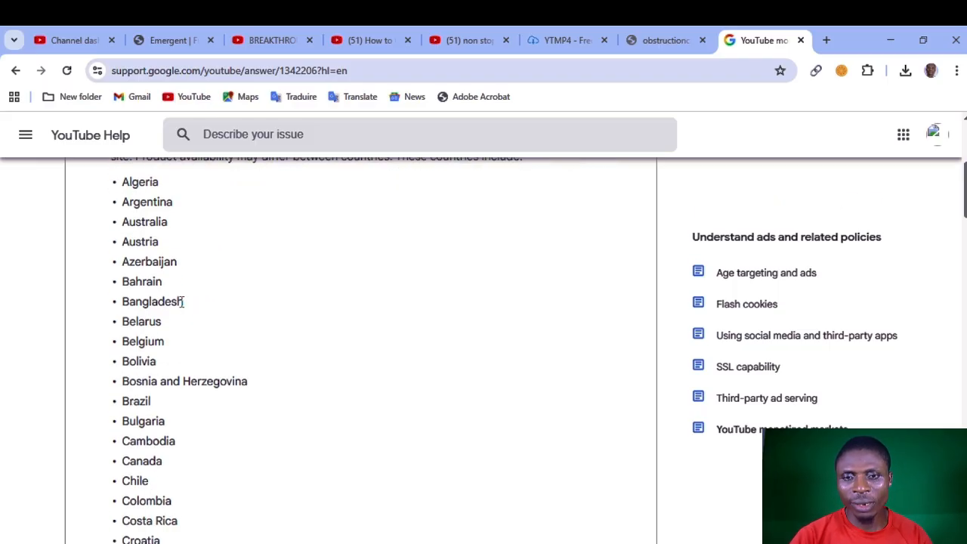
scroll(182, 301, "down", 4)
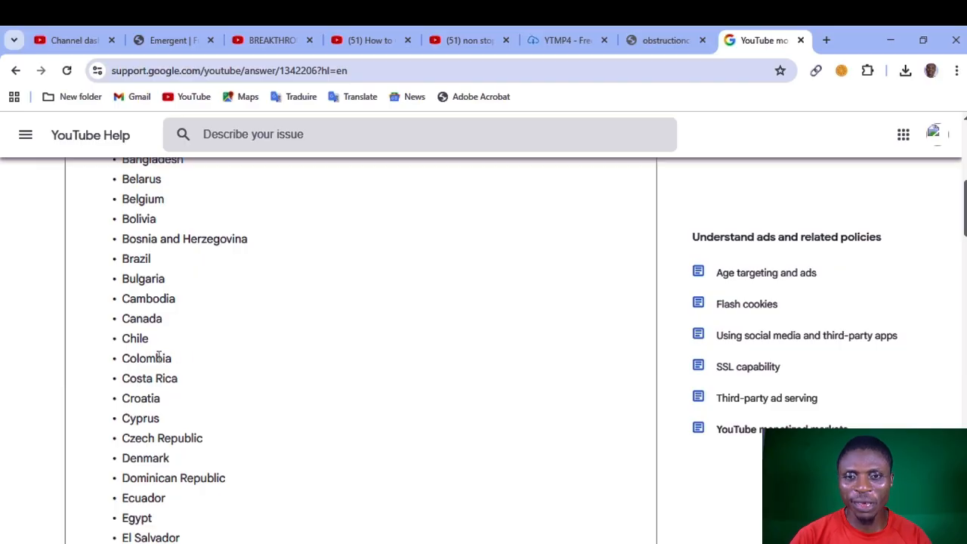
scroll(156, 361, "down", 2)
scroll(153, 365, "down", 2)
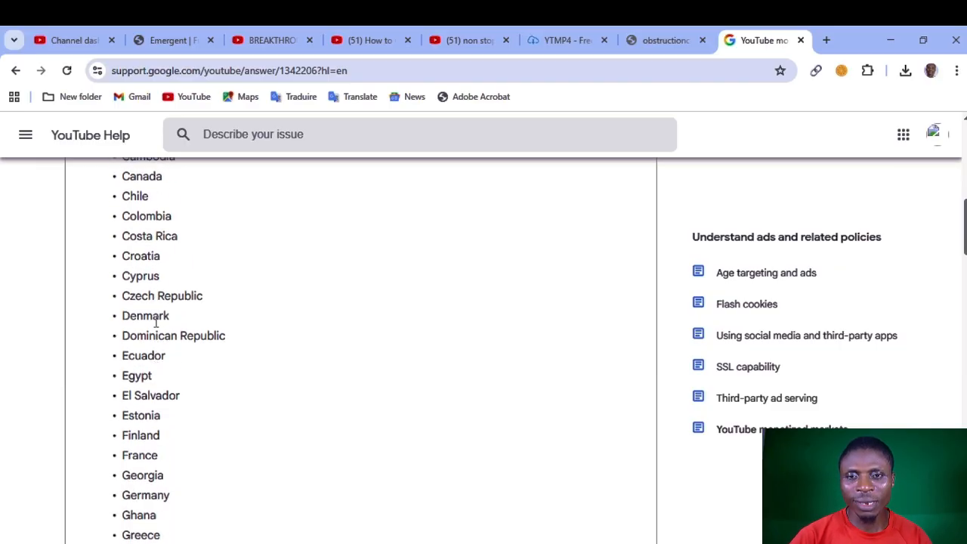
scroll(153, 339, "down", 6)
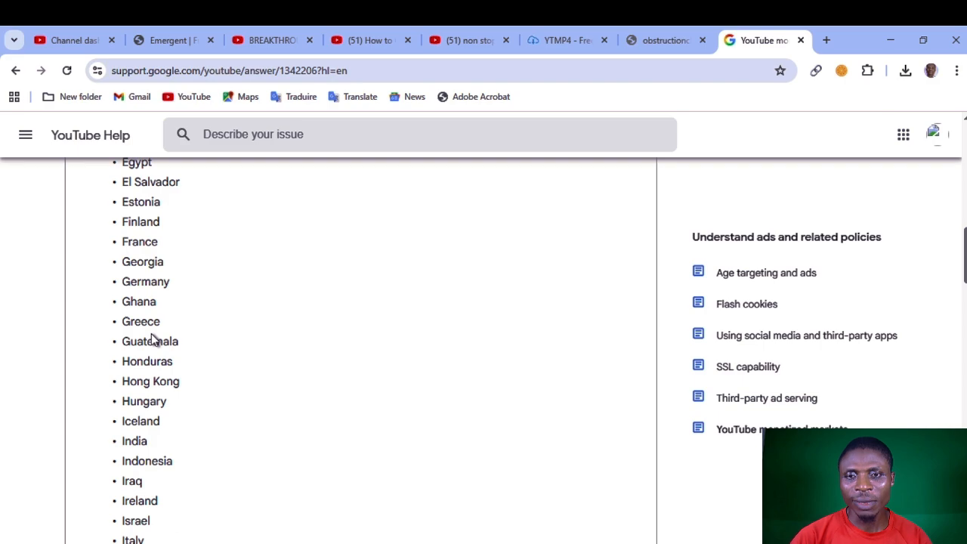
scroll(151, 338, "down", 2)
scroll(154, 332, "up", 2)
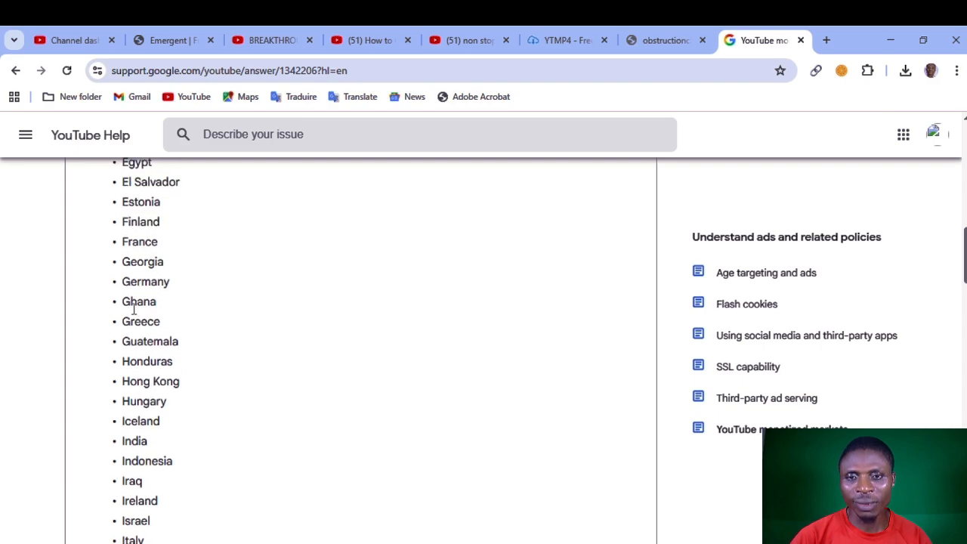
left_click_drag(124, 303, 155, 307)
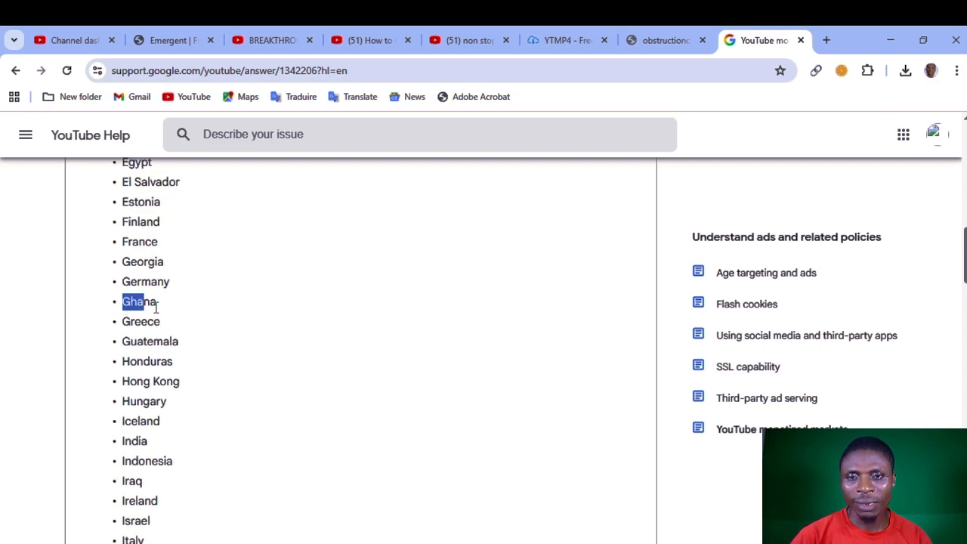
left_click(156, 308)
- Look through the monetized countries after Ghana and highlight the Nigeria entry
scroll(166, 388, "down", 4)
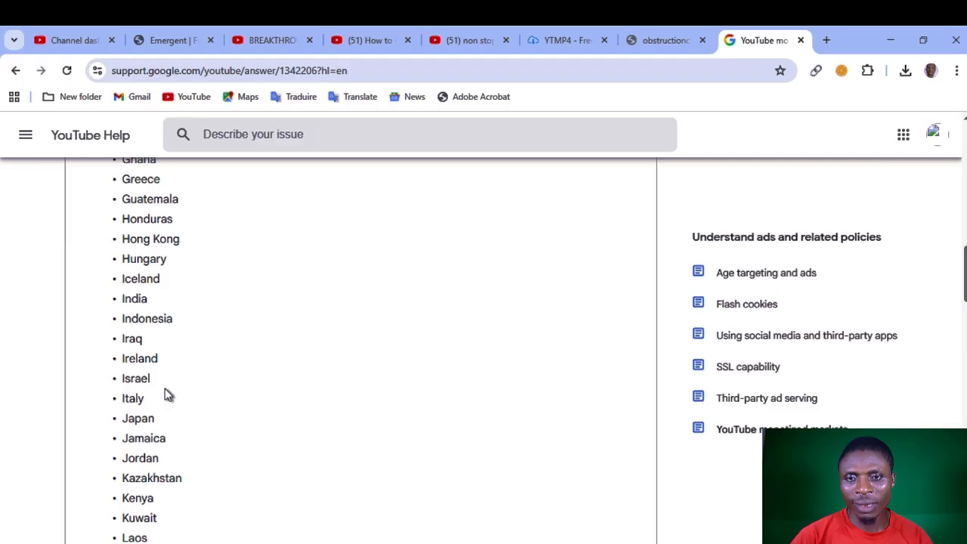
scroll(166, 389, "down", 8)
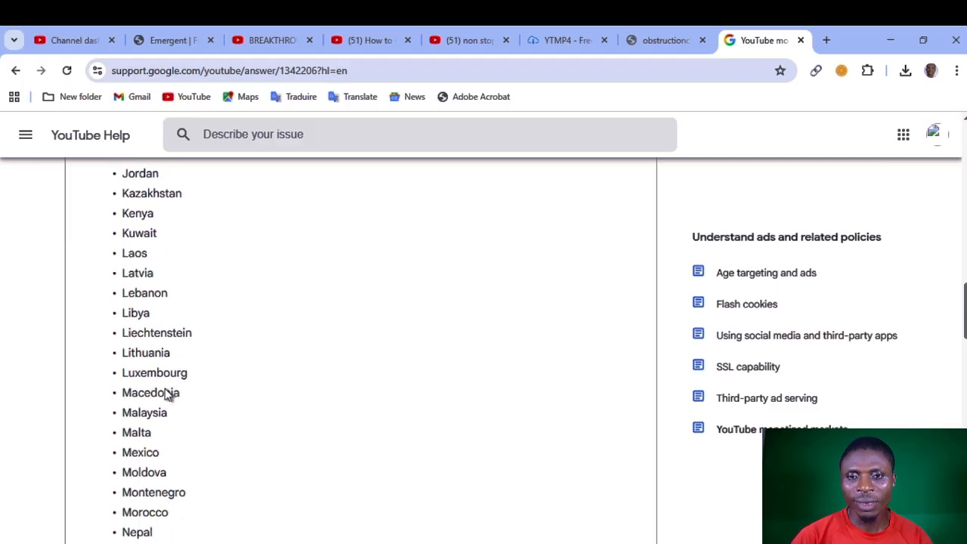
scroll(165, 389, "down", 6)
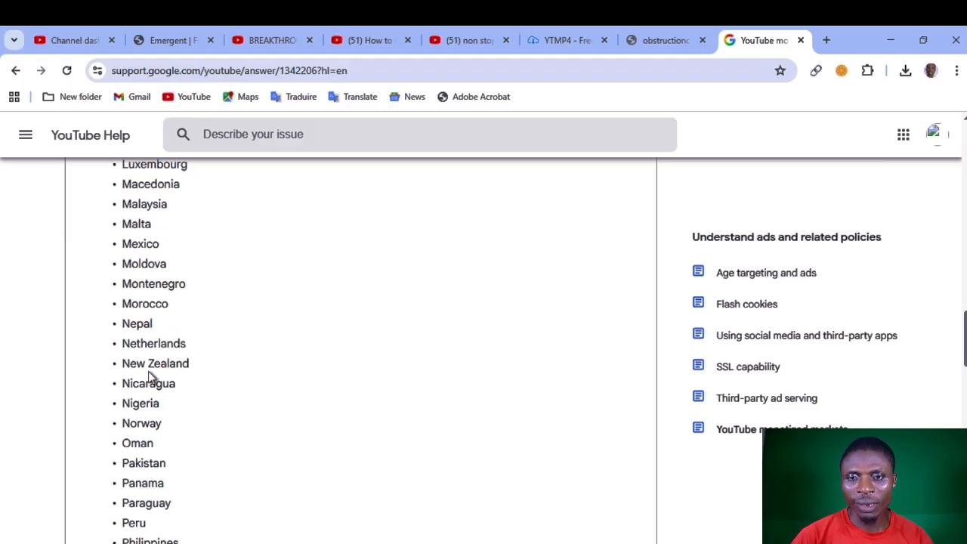
scroll(148, 371, "down", 2)
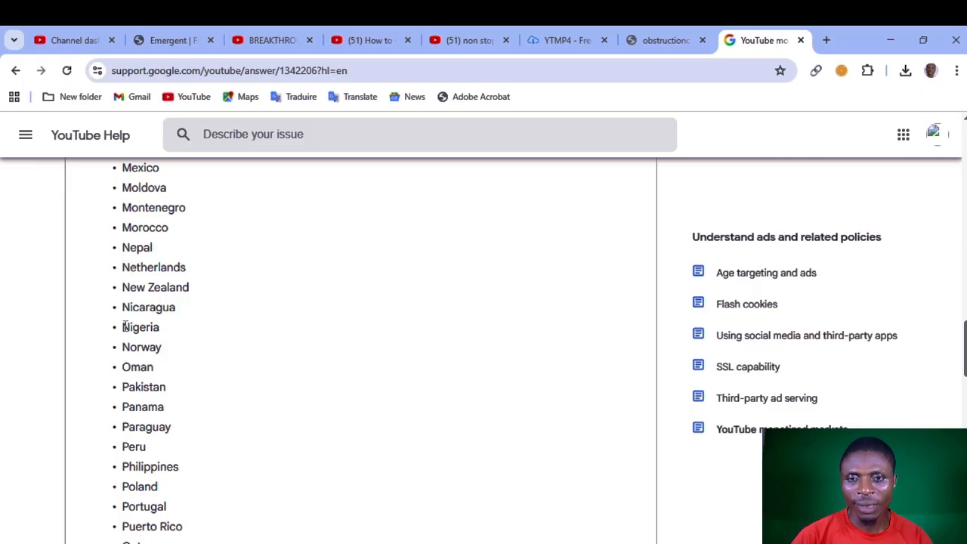
left_click_drag(125, 326, 160, 326)
left_click(195, 423)
- Review the remaining monetized countries through Zimbabwe and return to the start of the article
scroll(181, 423, "down", 5)
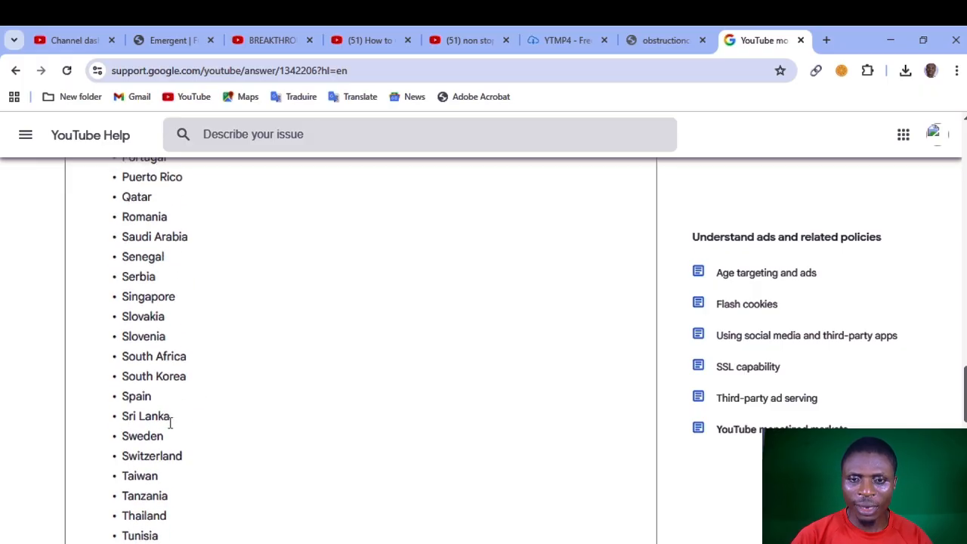
scroll(170, 423, "down", 8)
scroll(186, 395, "up", 2)
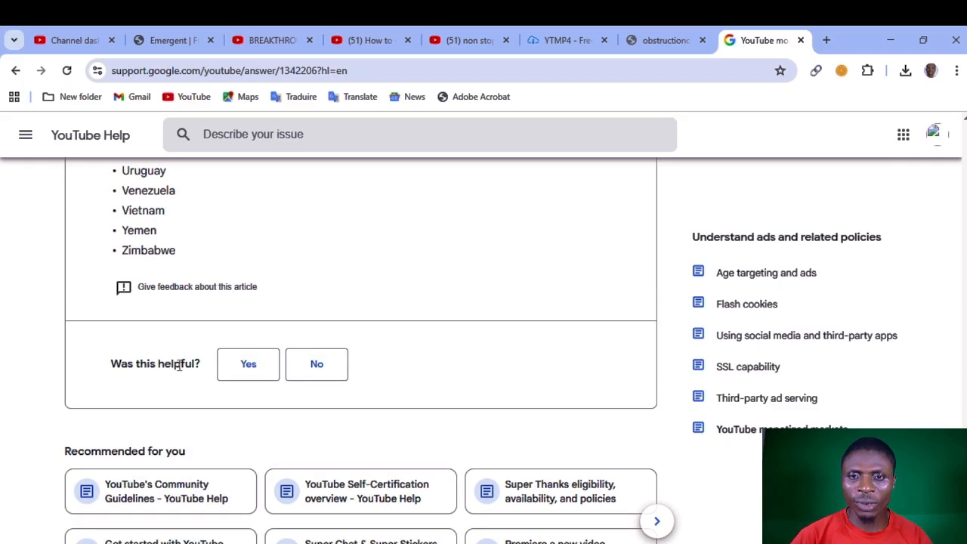
scroll(200, 240, "up", 3)
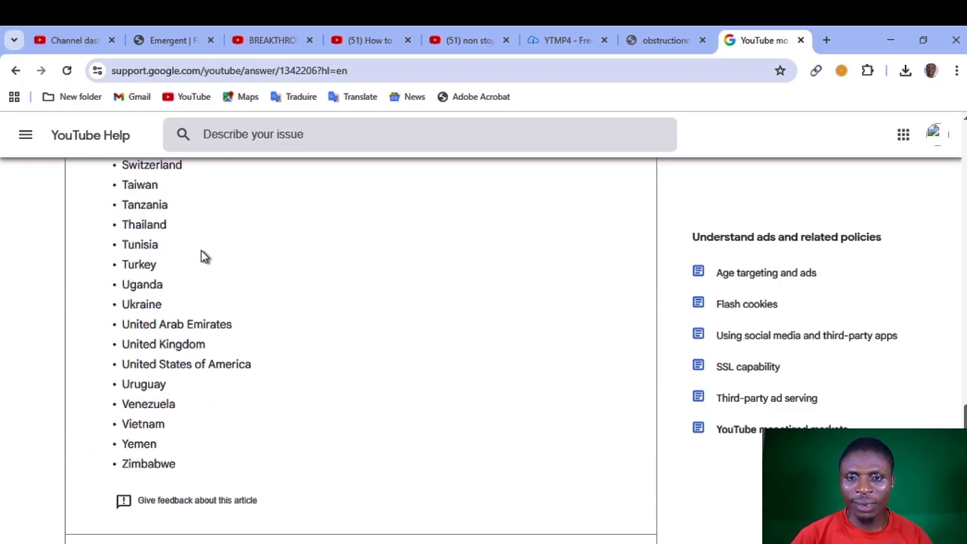
scroll(189, 386, "up", 6)
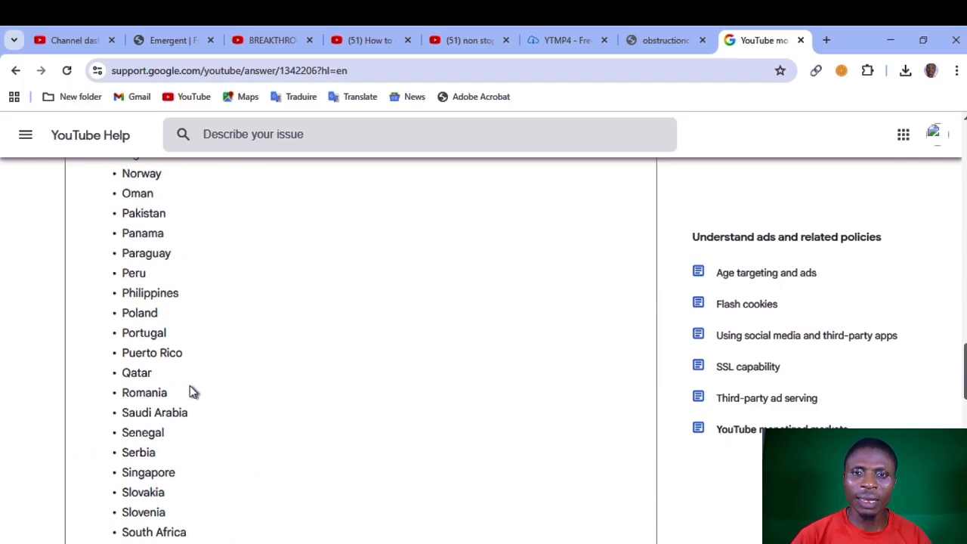
scroll(190, 392, "up", 10)
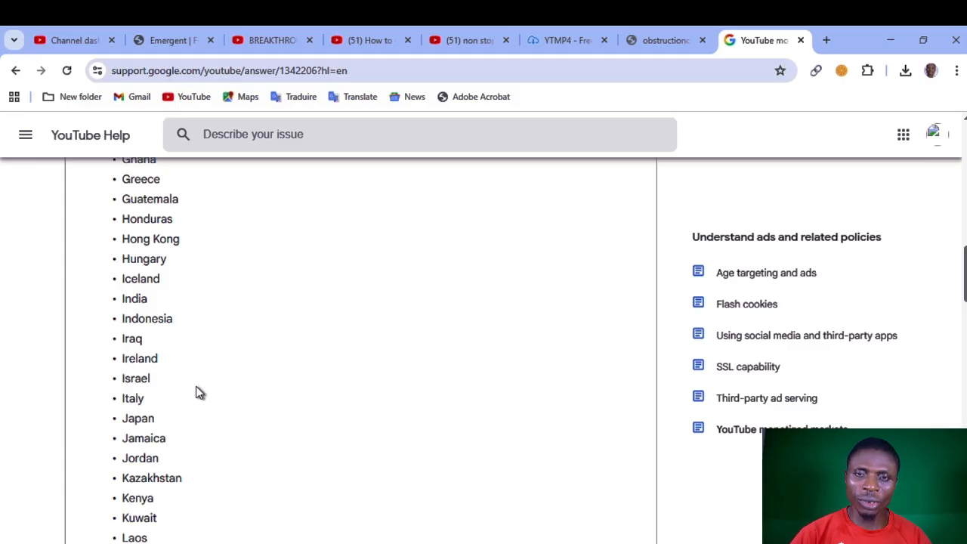
scroll(195, 392, "up", 10)
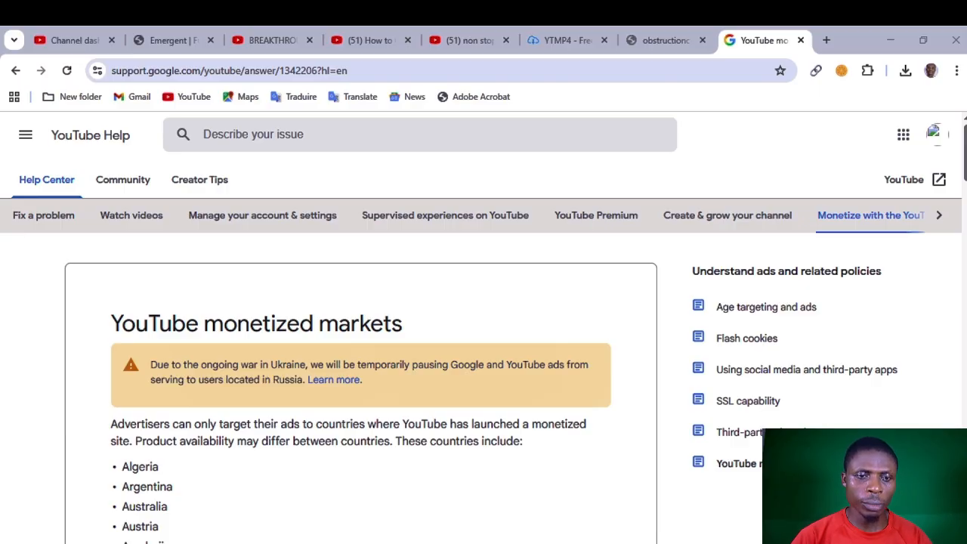
- Switch to the other Chrome window and open the channel dashboard at studio.youtube.com
key("alt+Tab")
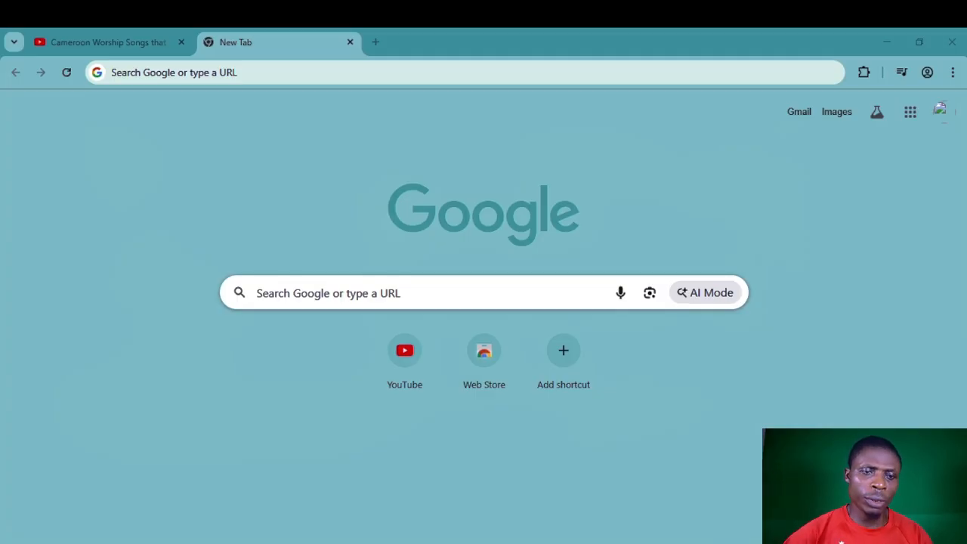
left_click(112, 73)
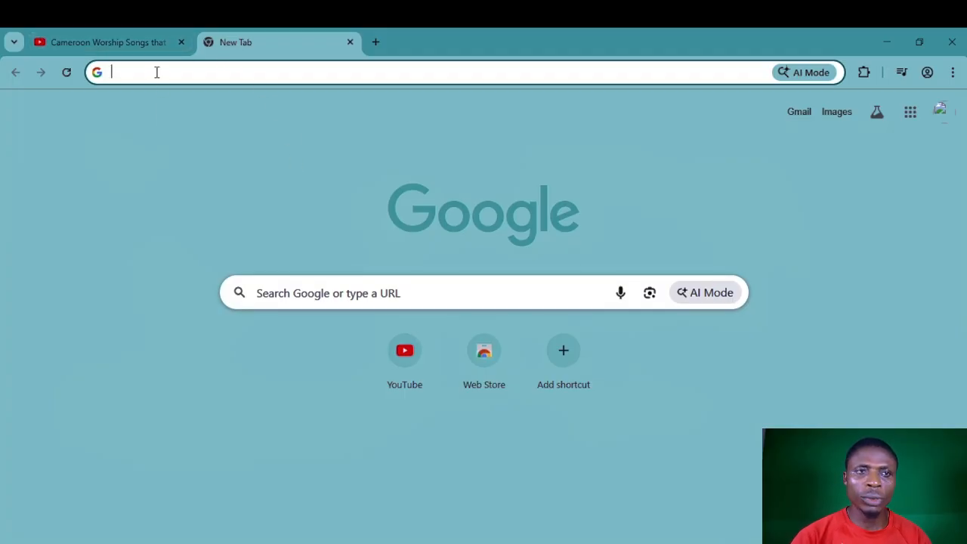
left_click(184, 75)
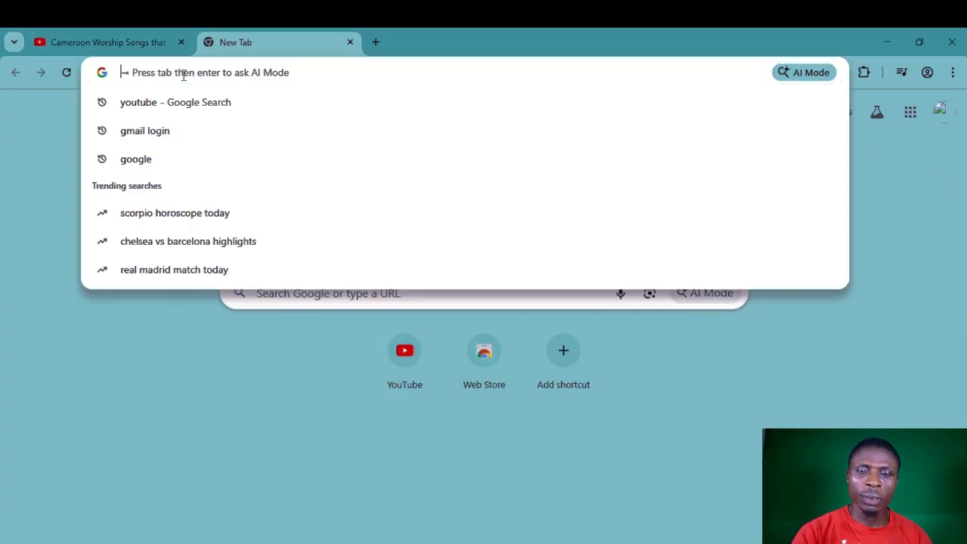
type("stu")
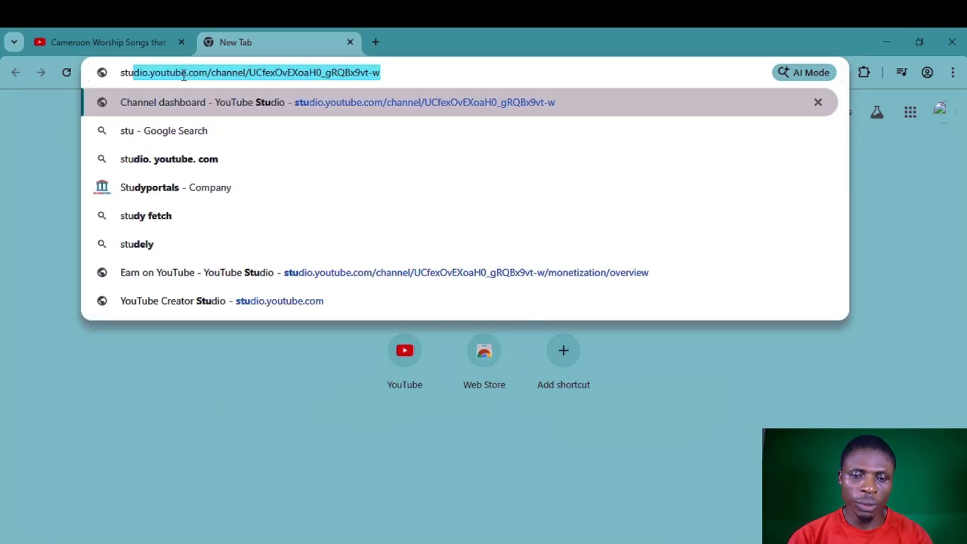
type("dio")
key("BackSpace")
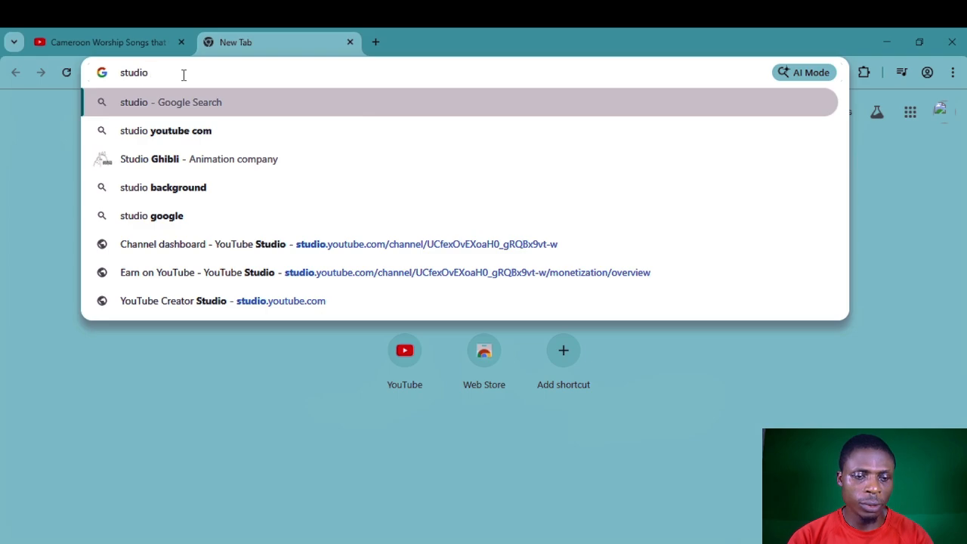
type(".yout")
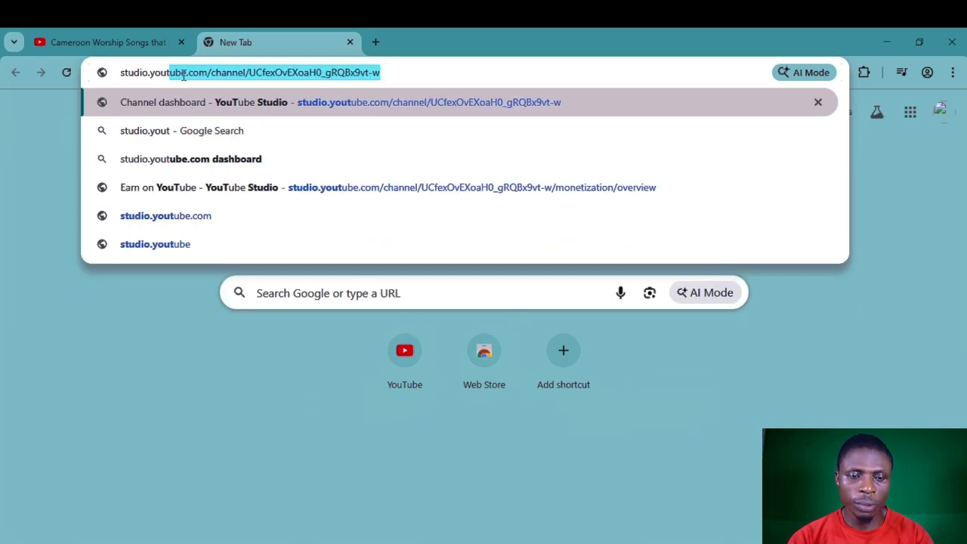
type("ube.com/")
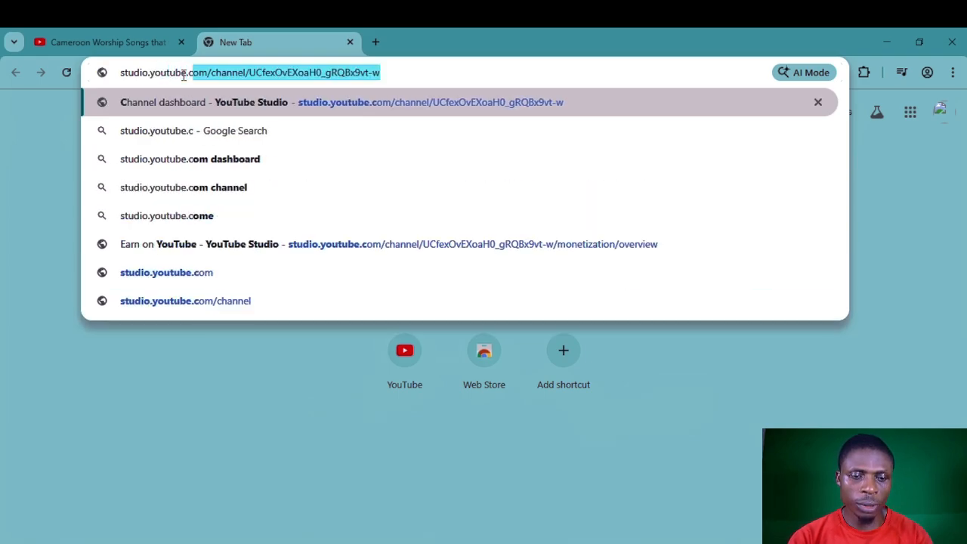
key("Return")
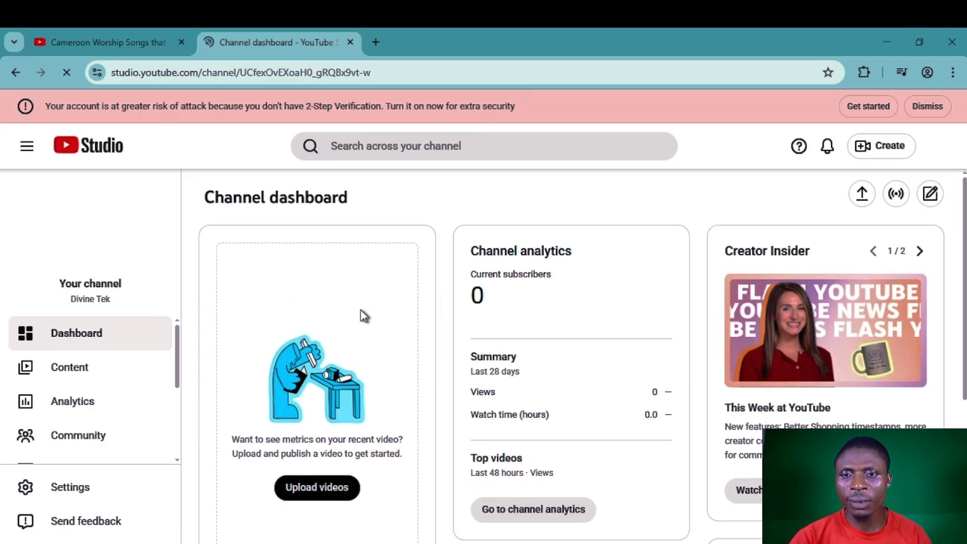
- Open the channel's Earn page and examine its monetization availability information
scroll(144, 340, "down", 3)
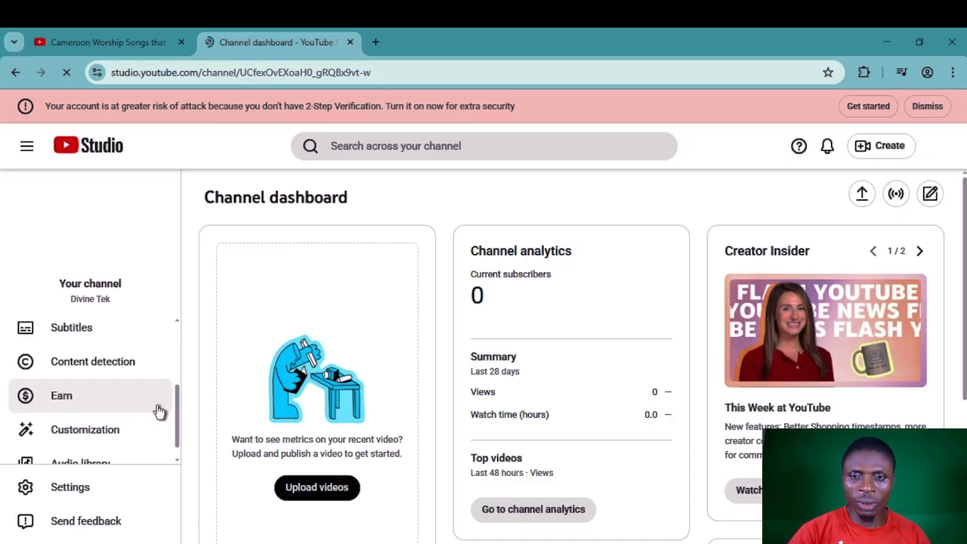
left_click(61, 399)
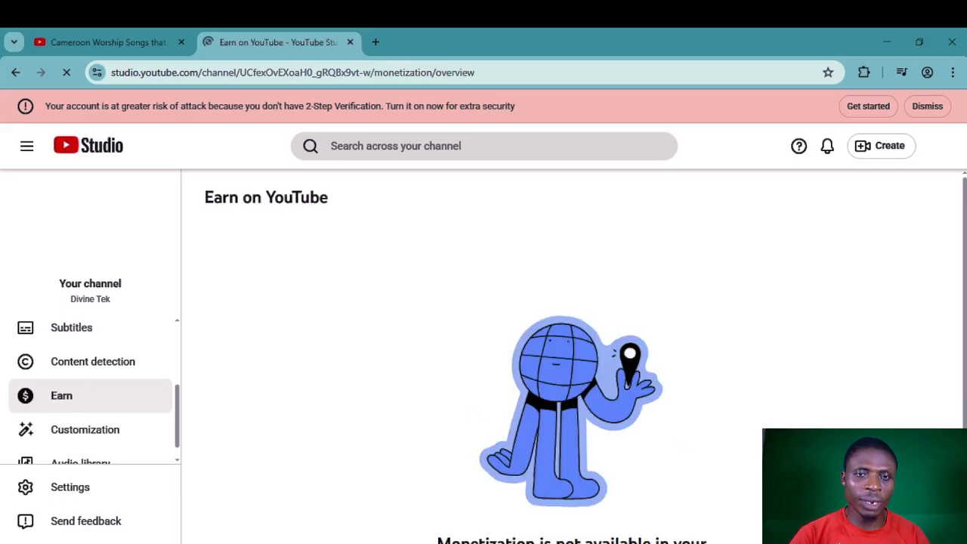
scroll(655, 393, "down", 2)
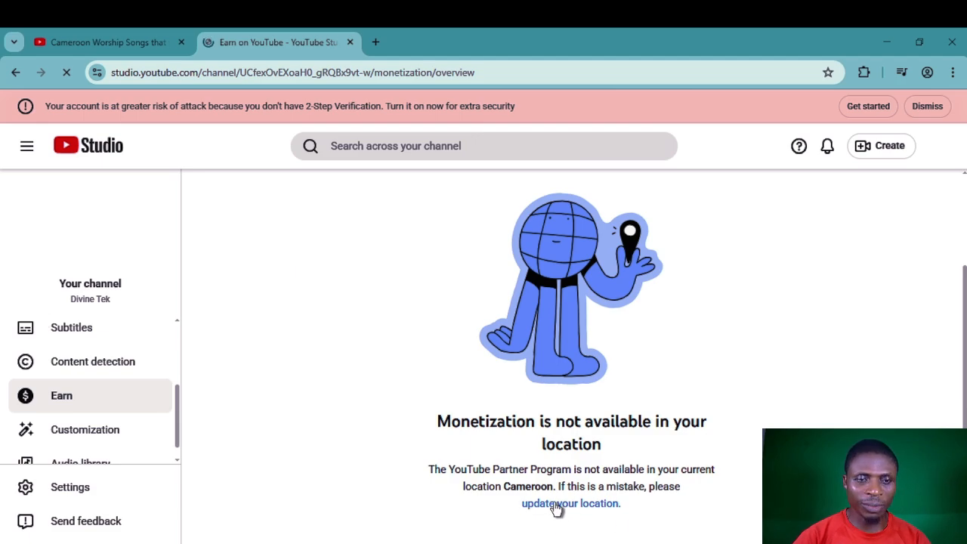
- Open the channel's basic info settings and display the country of residence choices
left_click(69, 491)
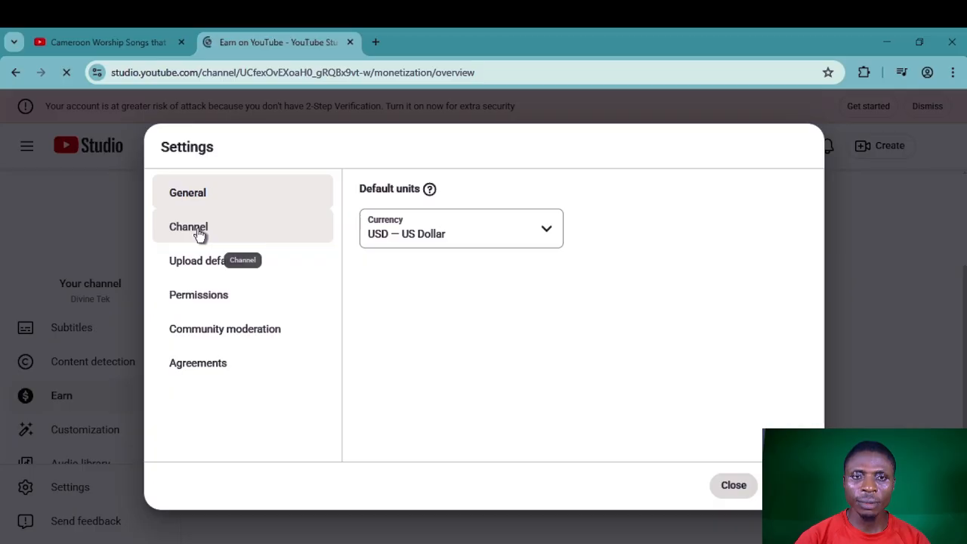
left_click(200, 236)
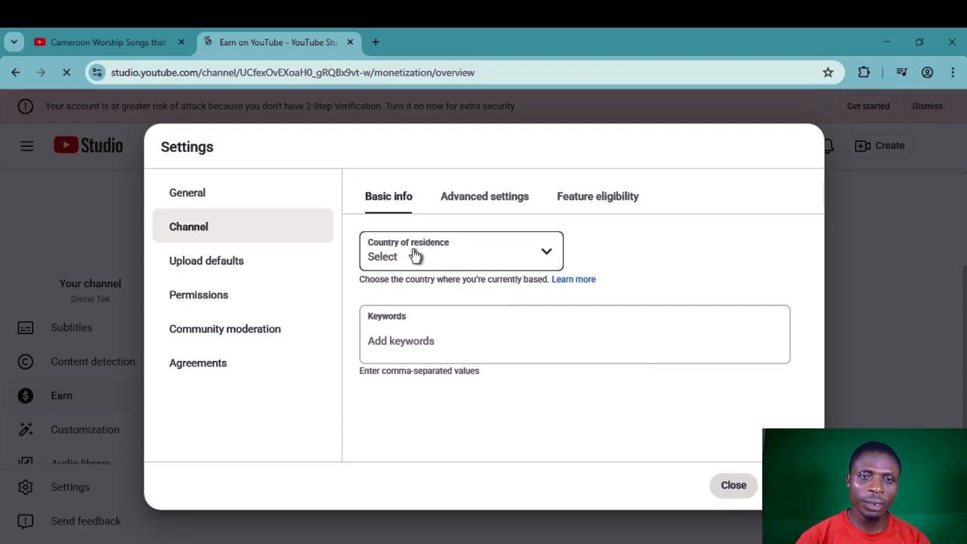
left_click(548, 256)
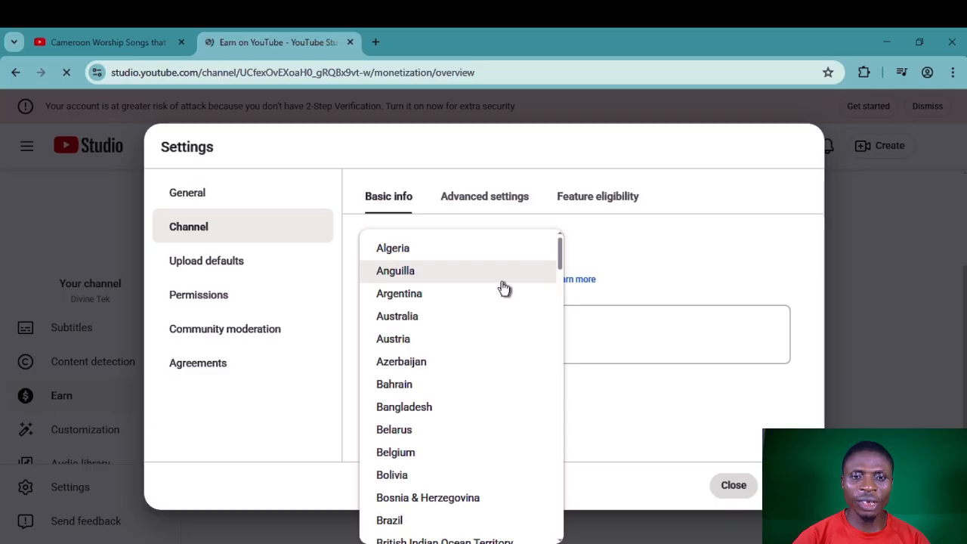
- Look through the available countries of residence from Algeria to the end of the list
scroll(499, 296, "down", 1)
scroll(496, 268, "up", 2)
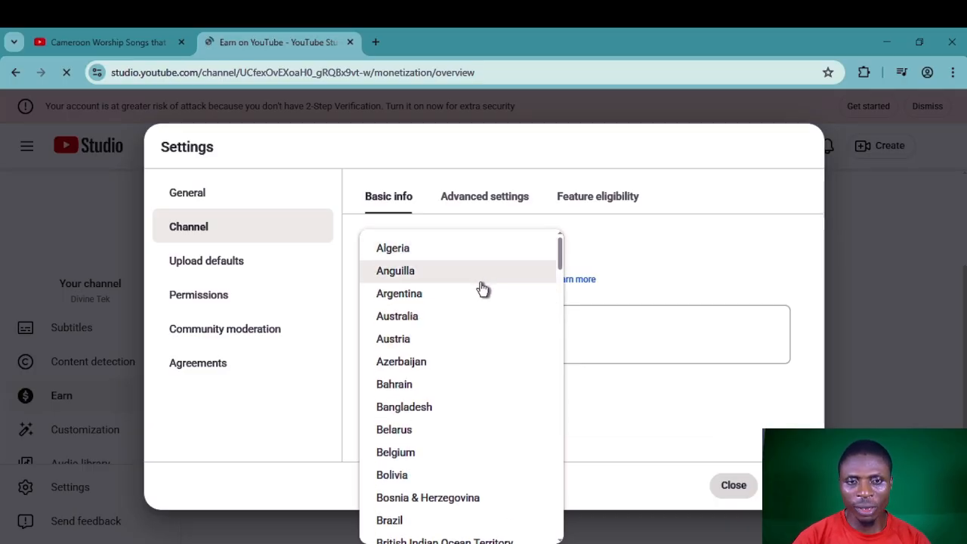
scroll(483, 287, "down", 4)
scroll(484, 316, "down", 1)
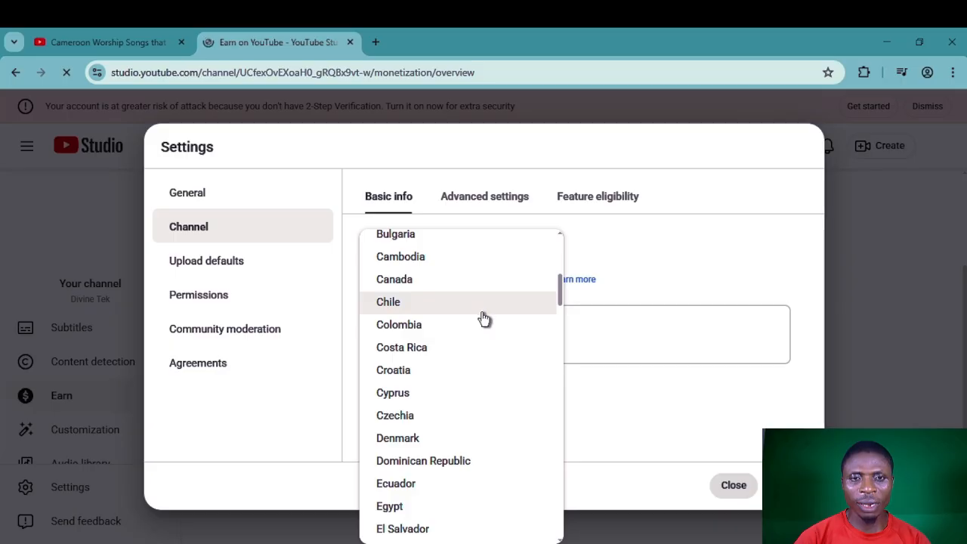
scroll(484, 319, "down", 4)
scroll(485, 323, "down", 4)
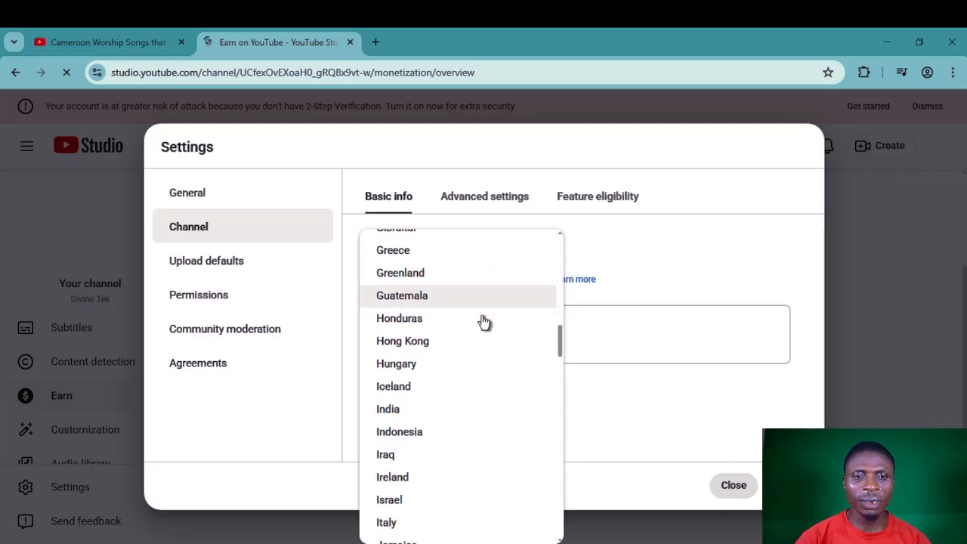
scroll(484, 323, "down", 6)
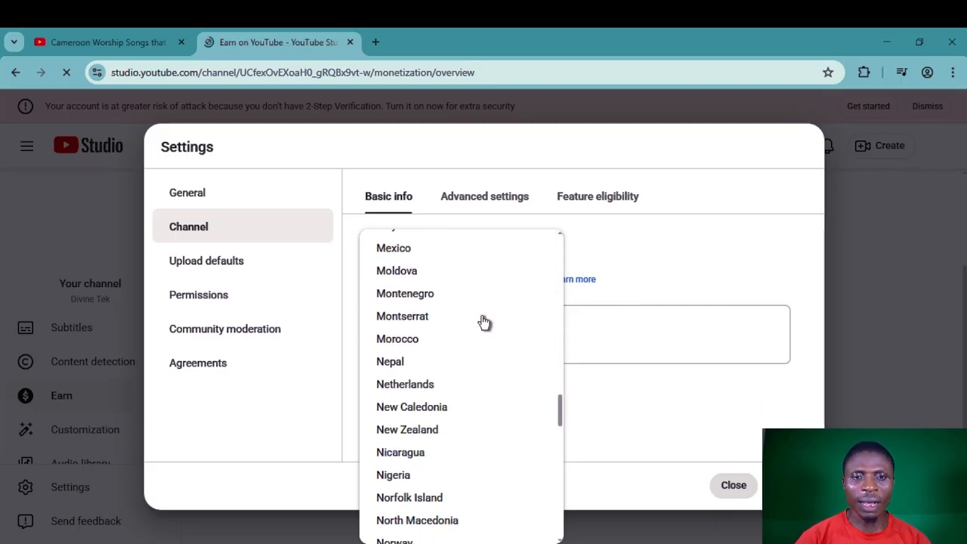
scroll(484, 322, "up", 4)
scroll(484, 322, "down", 6)
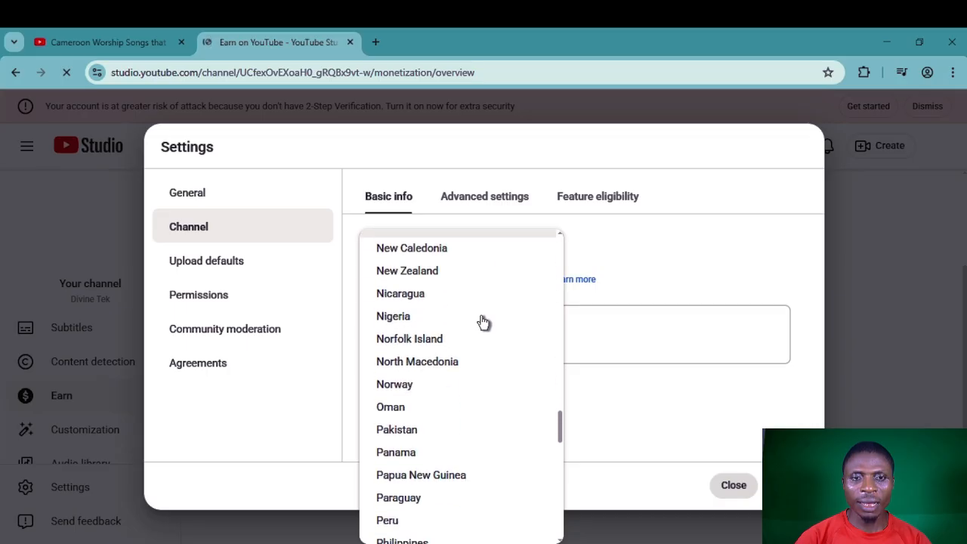
scroll(484, 322, "down", 3)
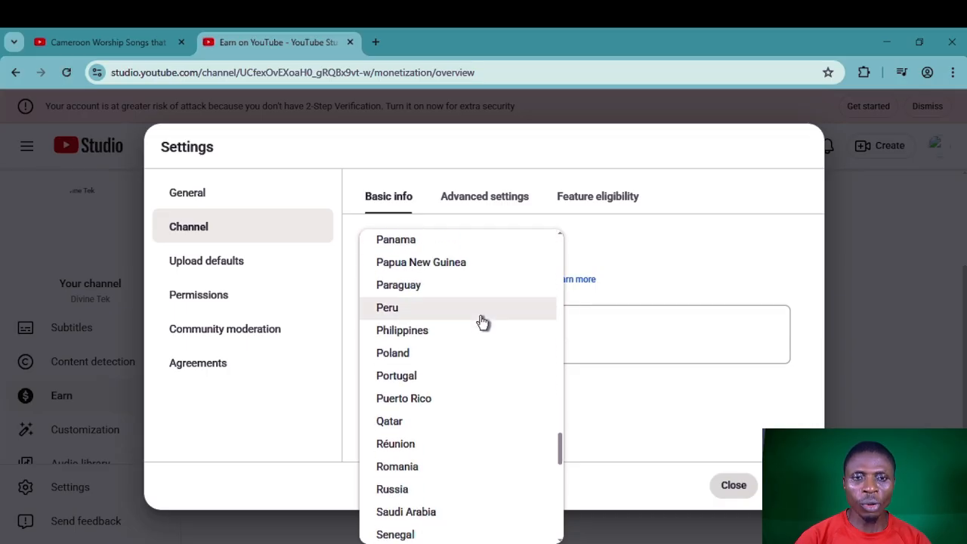
scroll(483, 322, "down", 5)
scroll(476, 327, "down", 4)
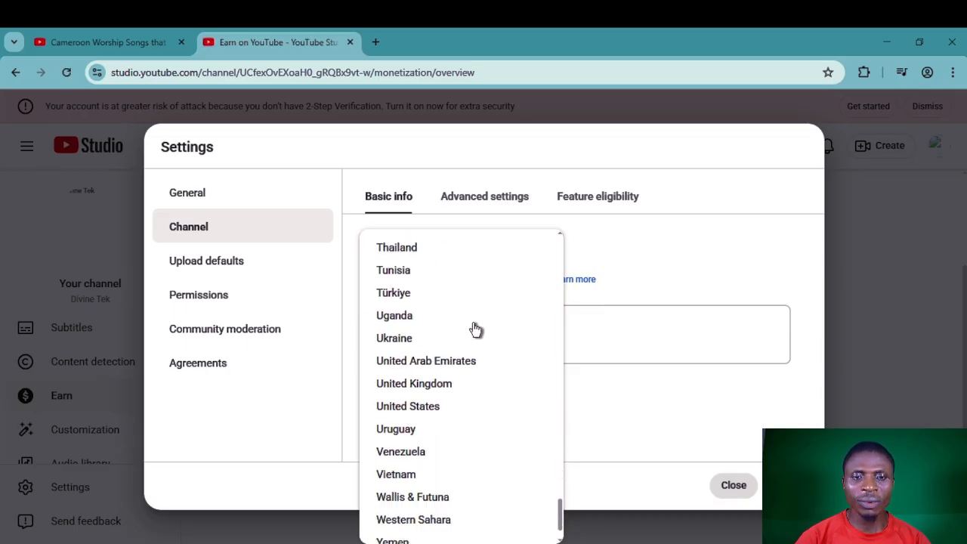
scroll(475, 329, "down", 1)
- Go back to the beginning of the country list and review it again down to Zimbabwe
scroll(471, 345, "up", 8)
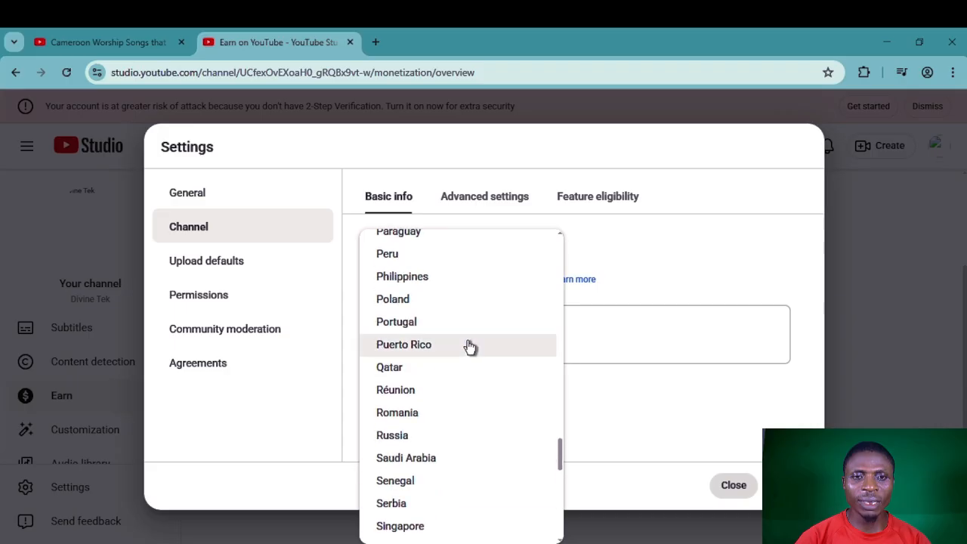
scroll(467, 345, "up", 12)
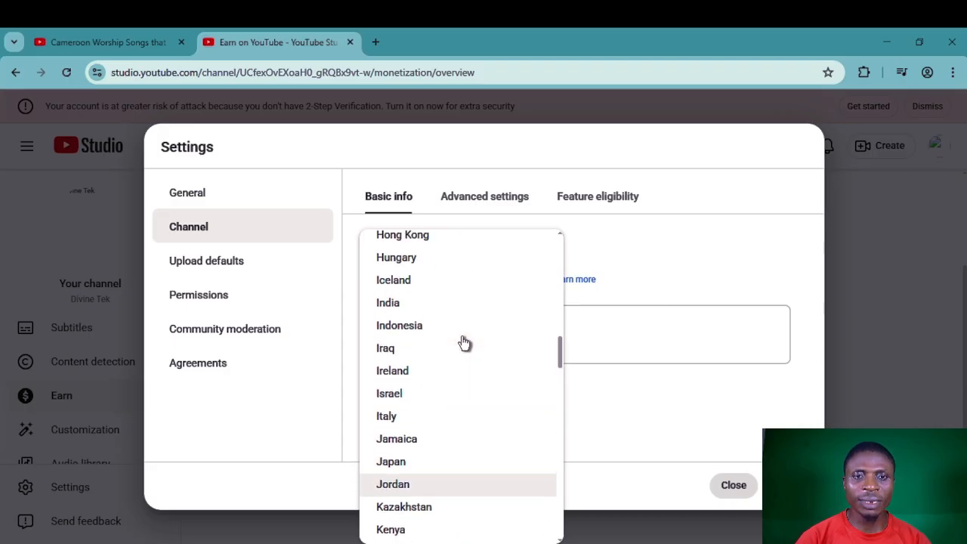
scroll(462, 344, "up", 4)
scroll(453, 343, "up", 1)
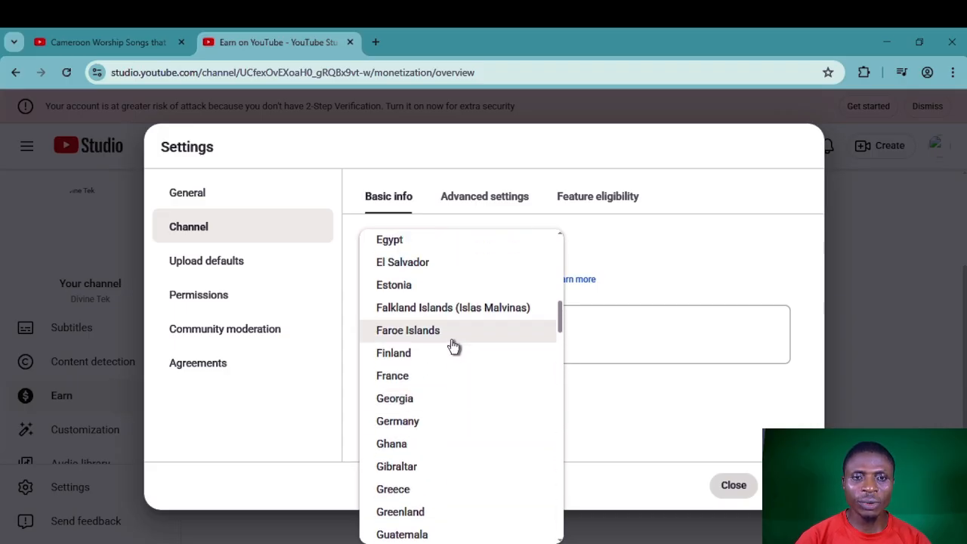
scroll(457, 346, "up", 5)
scroll(462, 347, "up", 2)
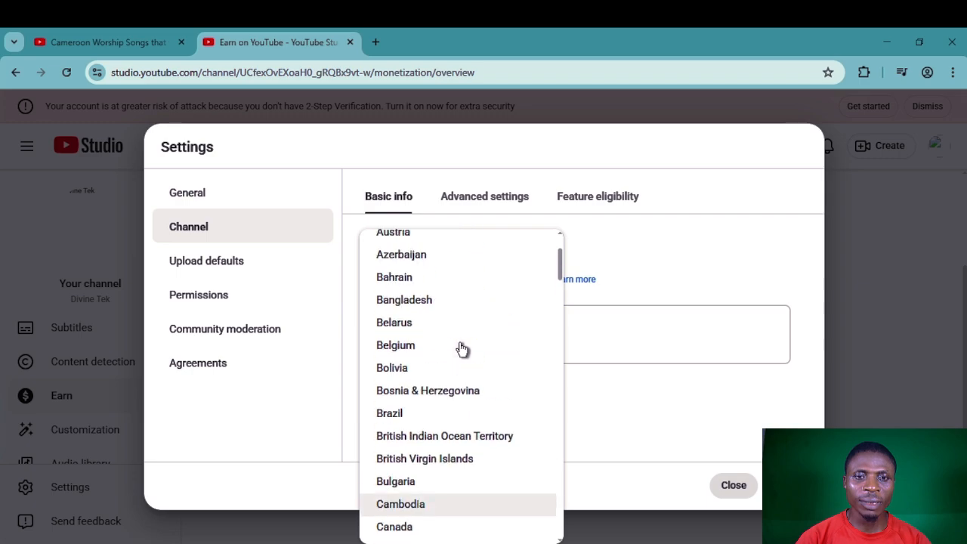
scroll(462, 347, "up", 2)
scroll(460, 355, "down", 1)
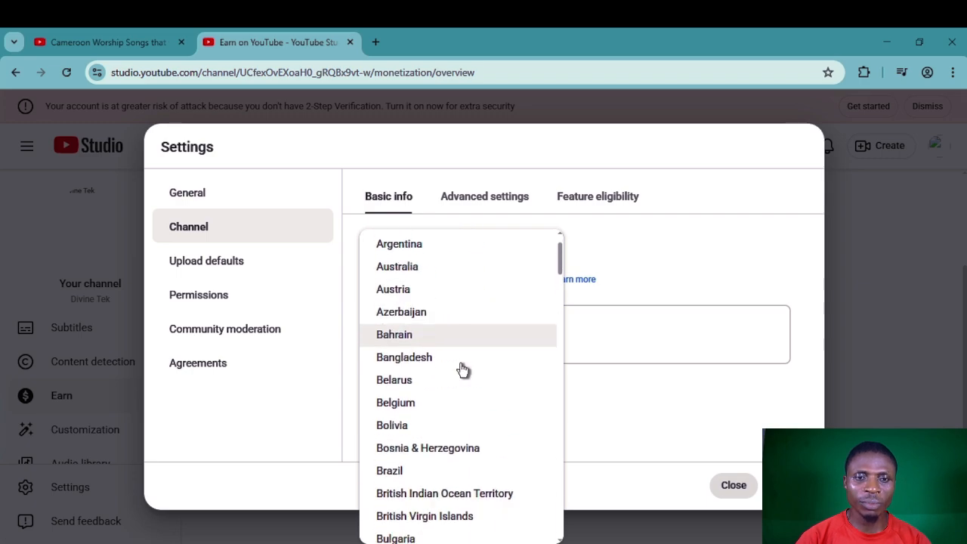
scroll(462, 369, "down", 1)
scroll(460, 369, "down", 2)
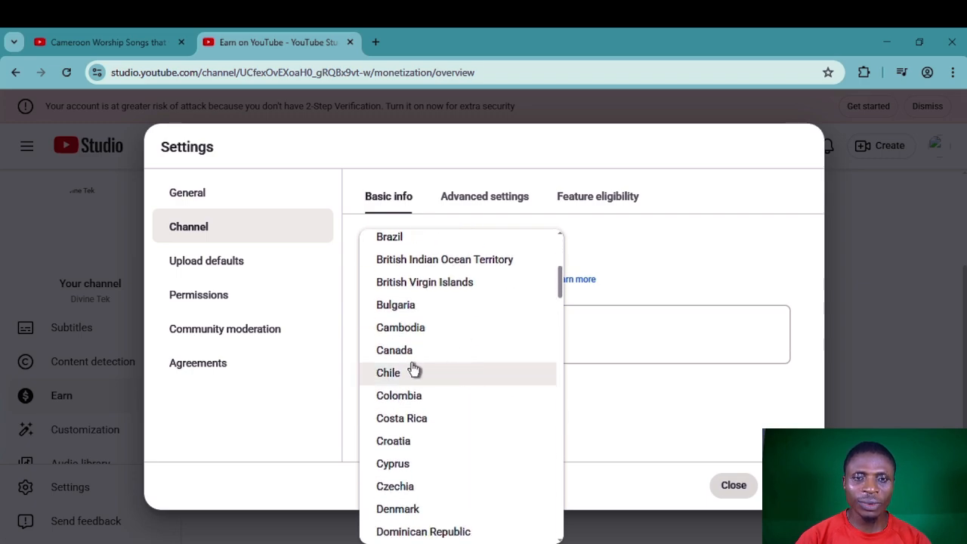
scroll(438, 348, "down", 3)
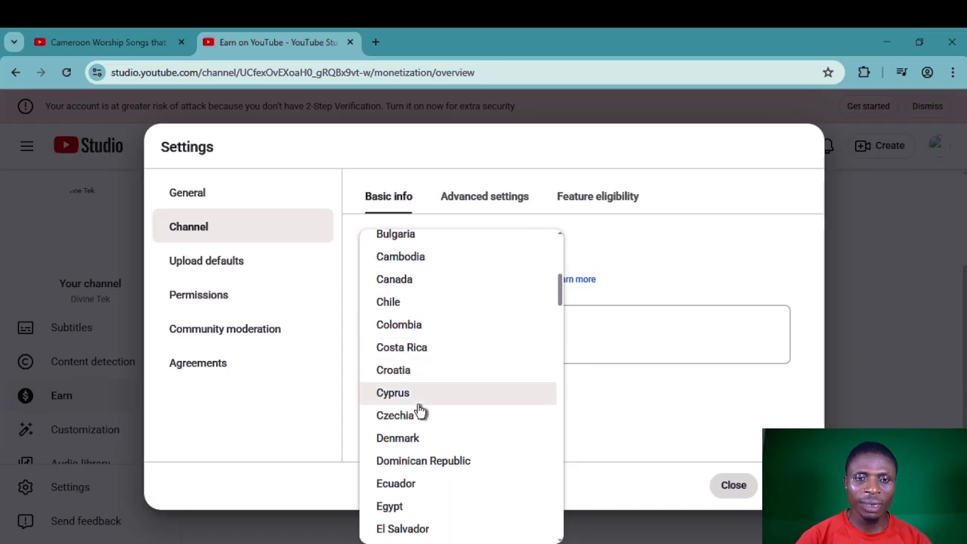
scroll(409, 414, "down", 3)
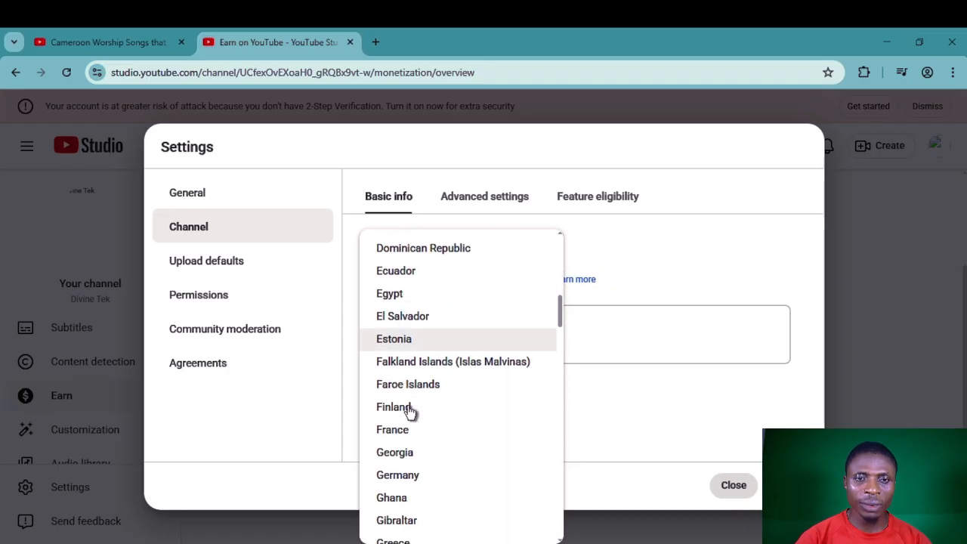
scroll(412, 411, "down", 20)
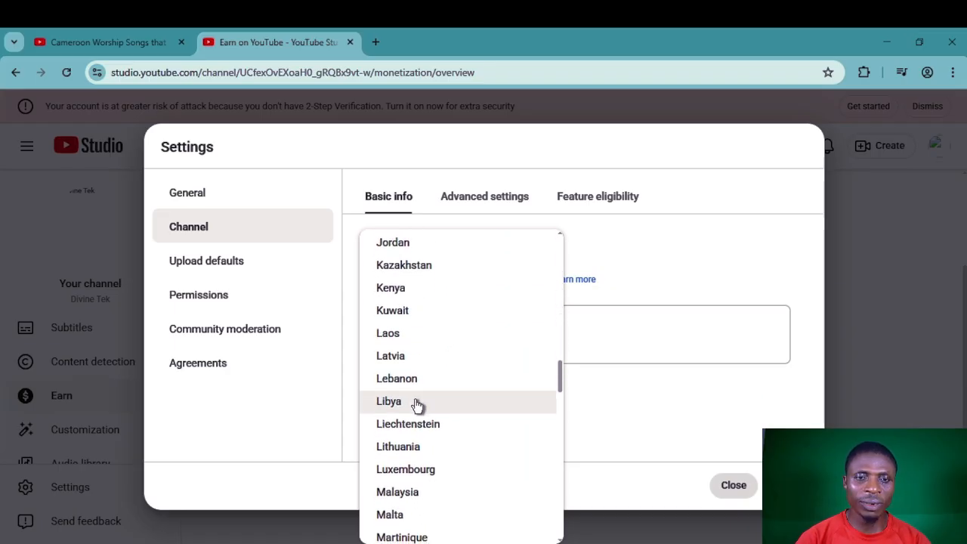
scroll(428, 395, "down", 8)
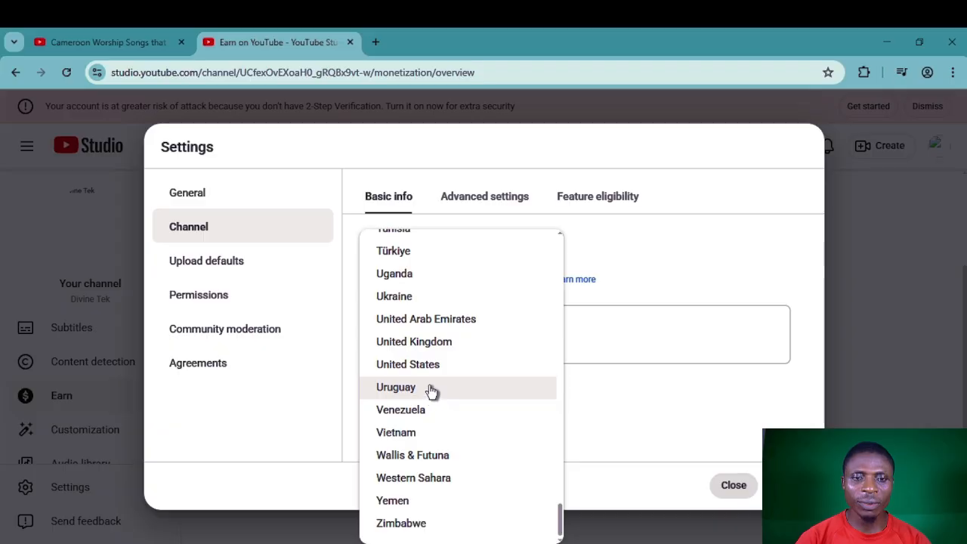
- Select Canada as the country of residence, but discard the change and leave the channel settings
scroll(432, 382, "up", 9)
scroll(434, 381, "up", 20)
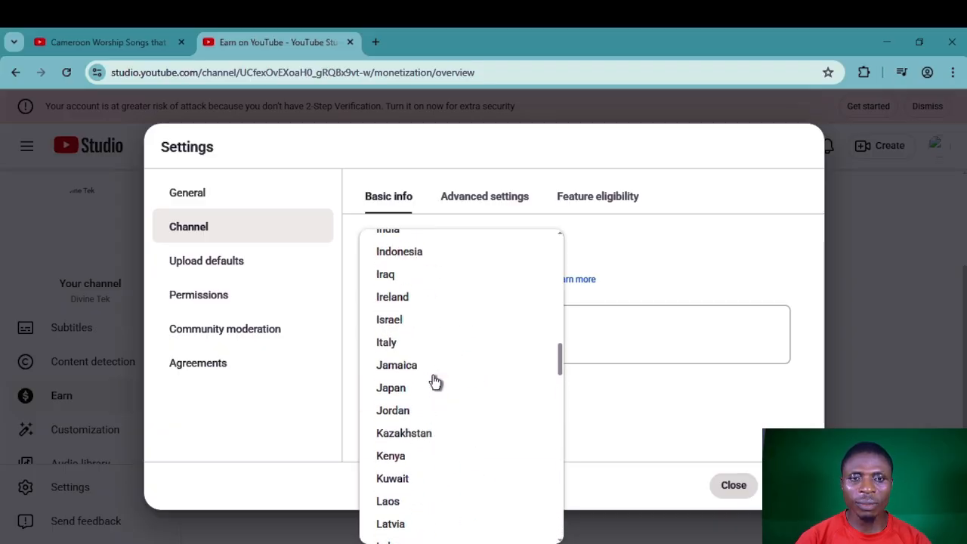
scroll(429, 317, "up", 2)
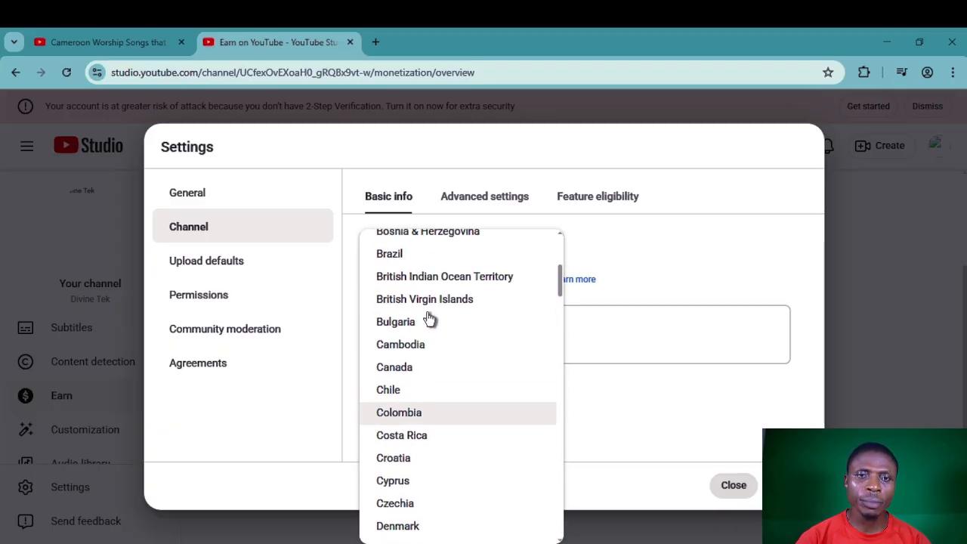
left_click(405, 368)
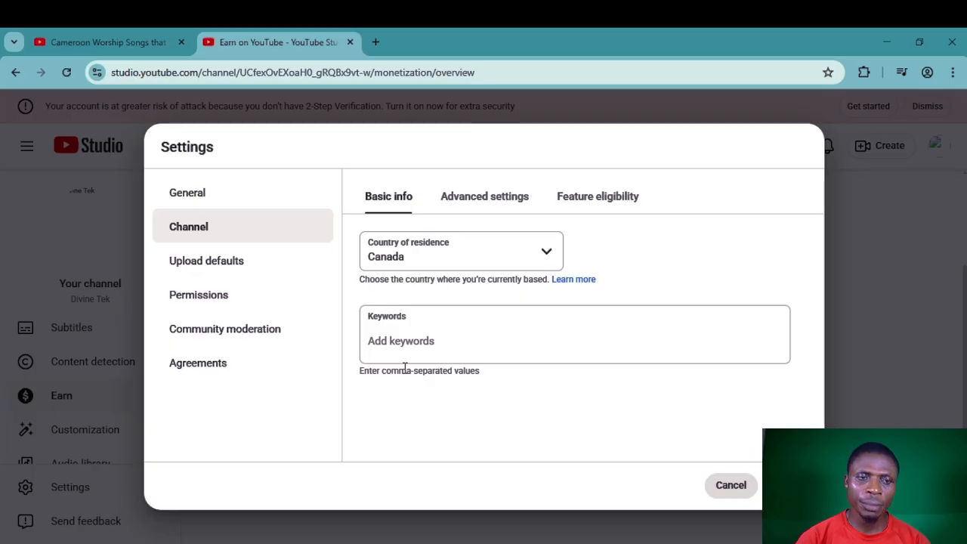
left_click(730, 486)
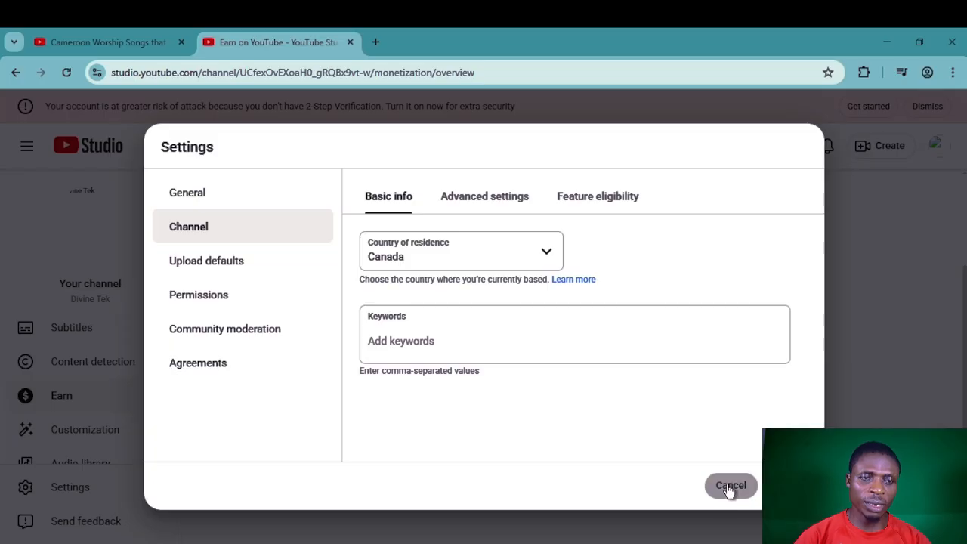
left_click(547, 163)
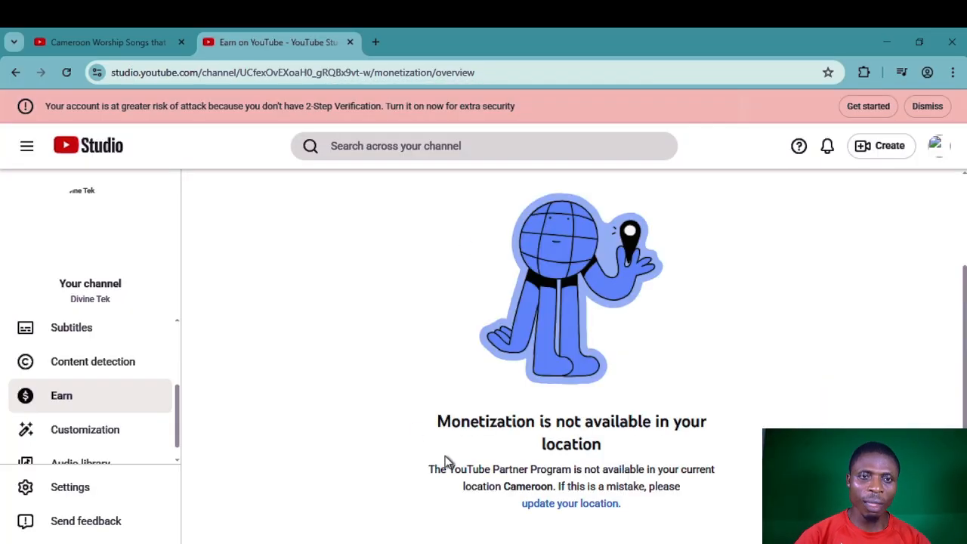
- Reopen the channel's location settings from the Earn page and save Canada as the country of residence
left_click(563, 506)
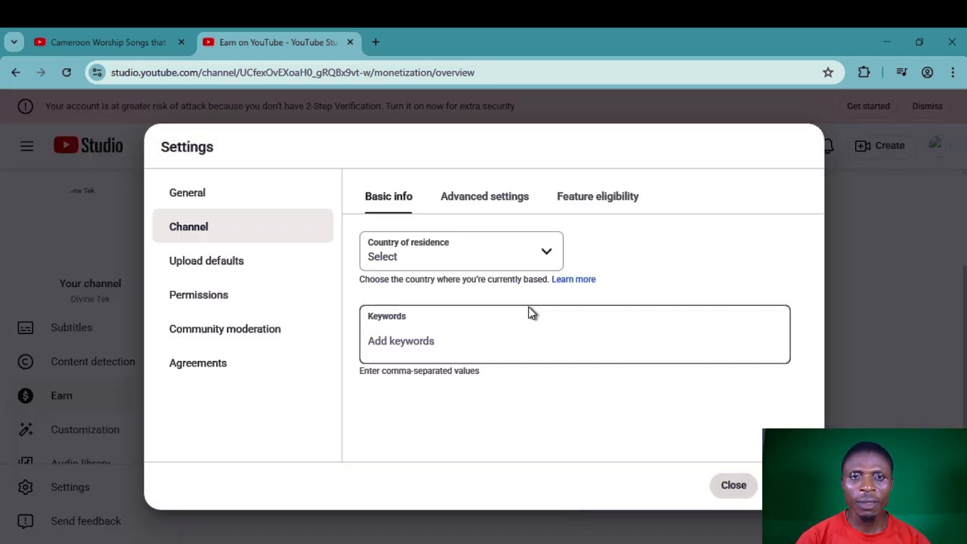
left_click(546, 257)
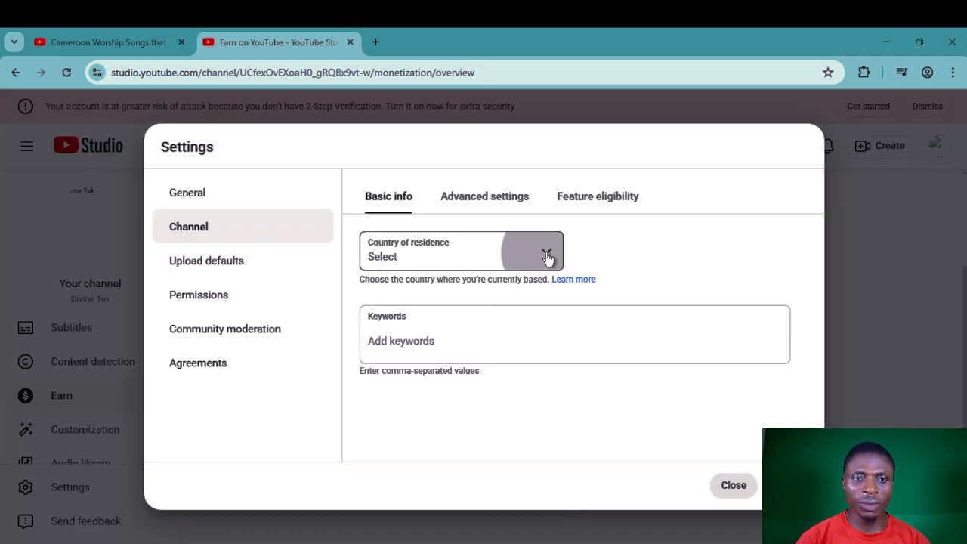
scroll(487, 349, "down", 3)
scroll(487, 349, "down", 1)
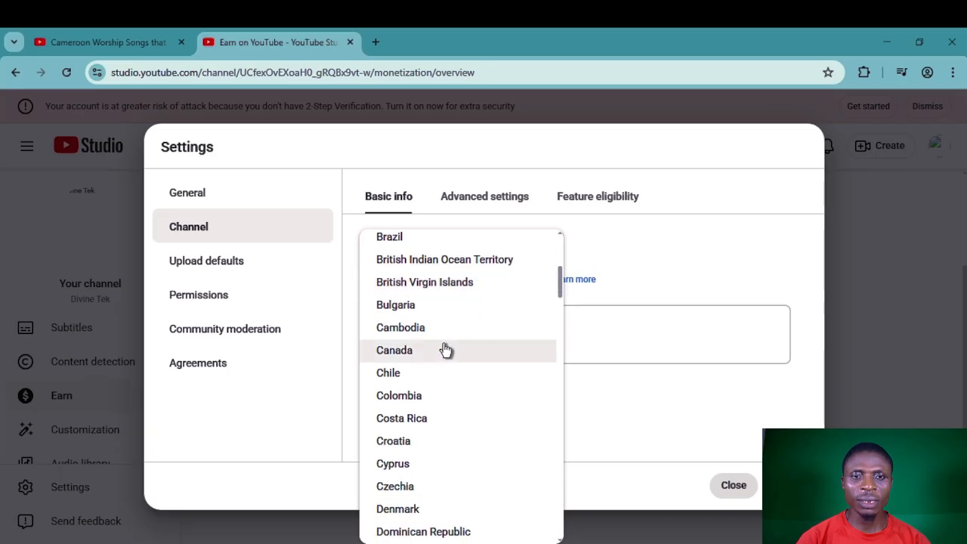
left_click(406, 348)
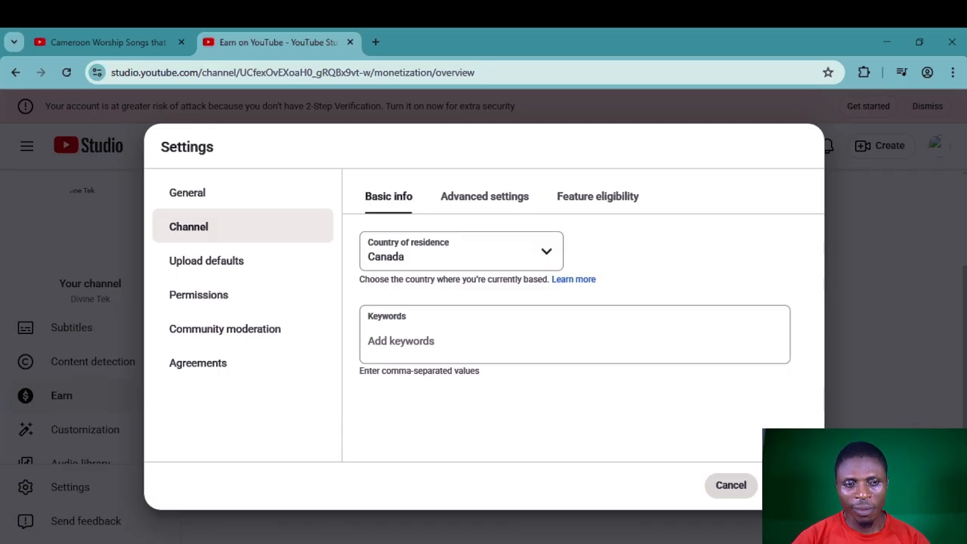
left_click(786, 485)
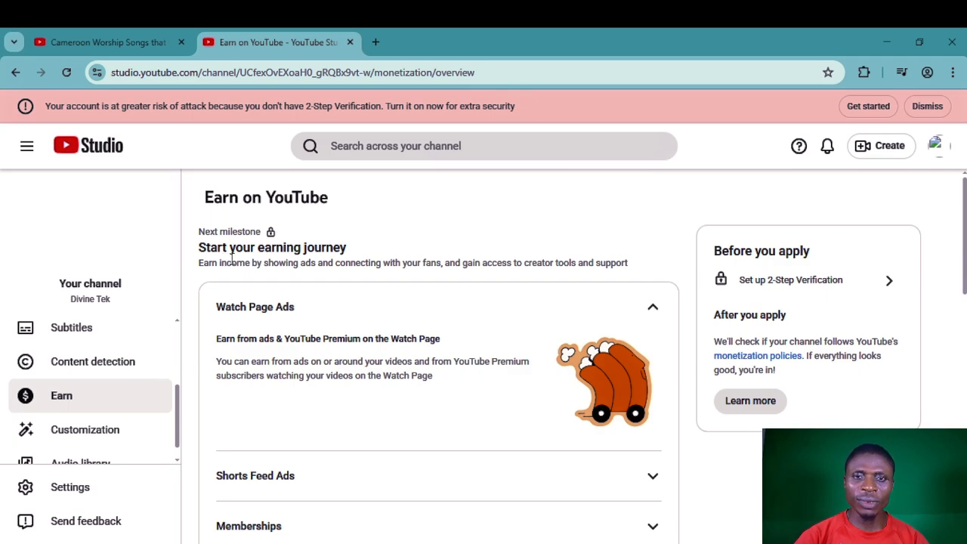
- Examine the Earn page's monetization benefits and its eligibility requirements for subscribers, public watch hours and Shorts views
scroll(336, 259, "down", 1)
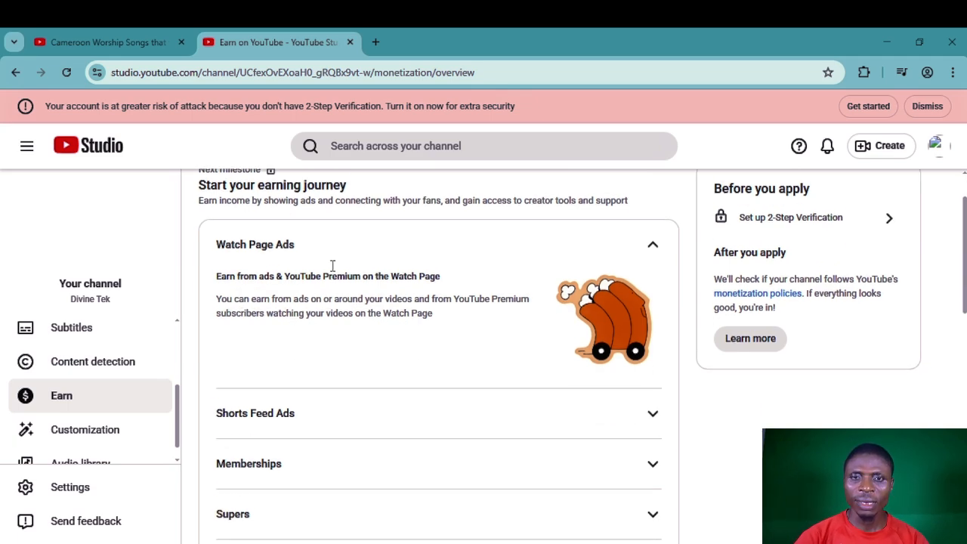
scroll(399, 284, "down", 2)
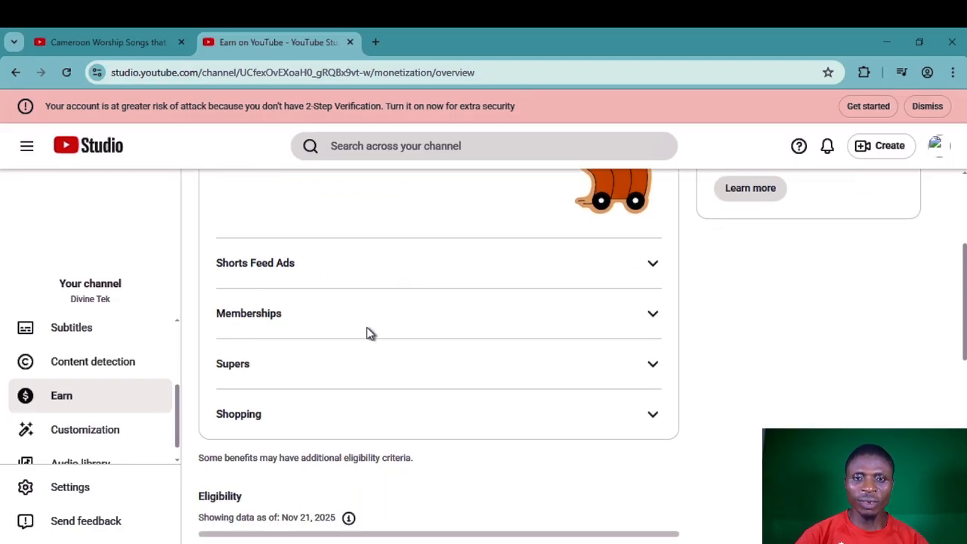
scroll(313, 371, "down", 3)
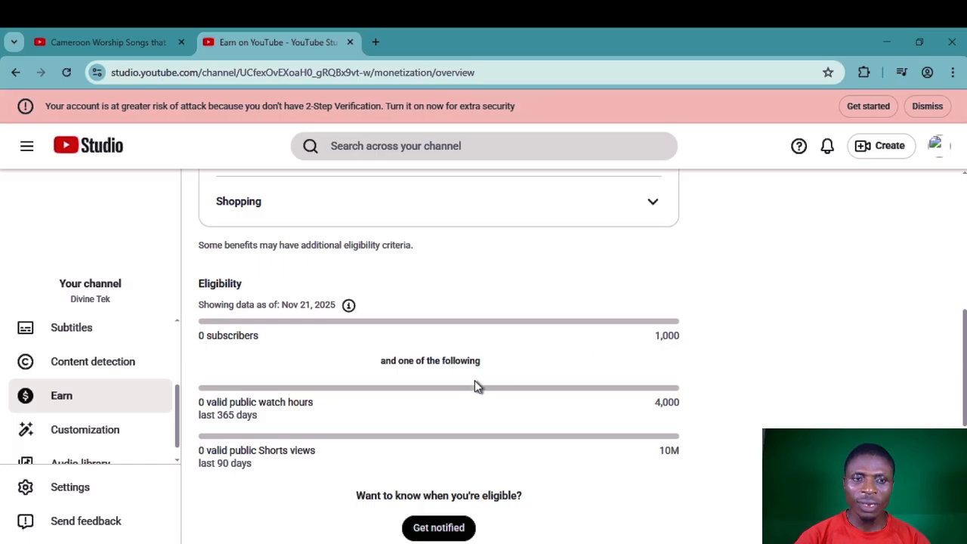
scroll(676, 382, "down", 3)
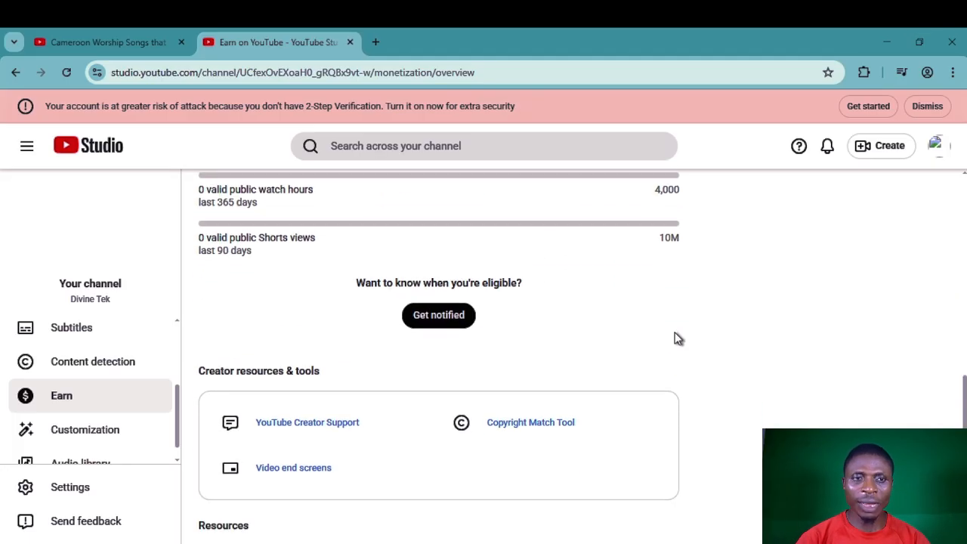
scroll(677, 339, "up", 2)
scroll(670, 273, "up", 1)
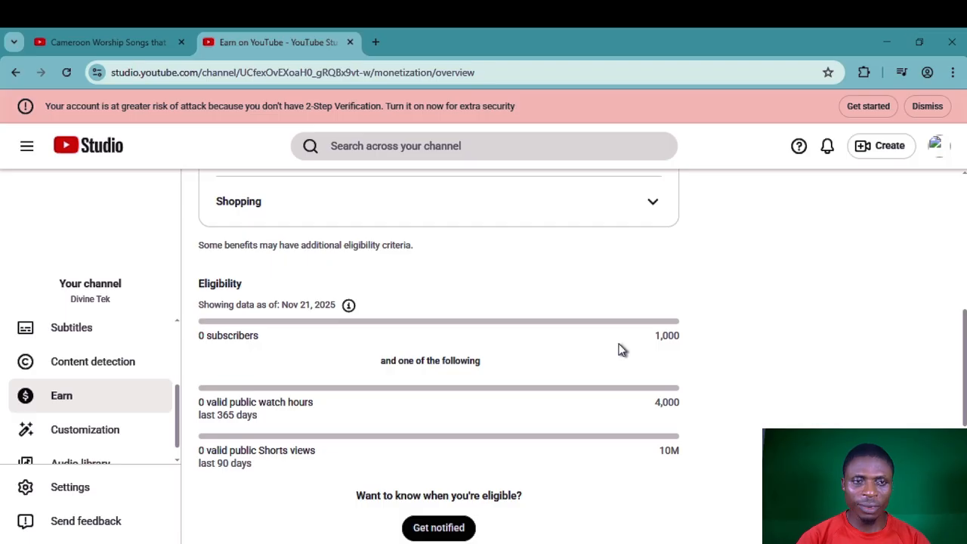
- Highlight the 1,000 subscriber target and the 4,000 public watch hours target in the Eligibility section, clearing each selection
left_click_drag(656, 336, 693, 334)
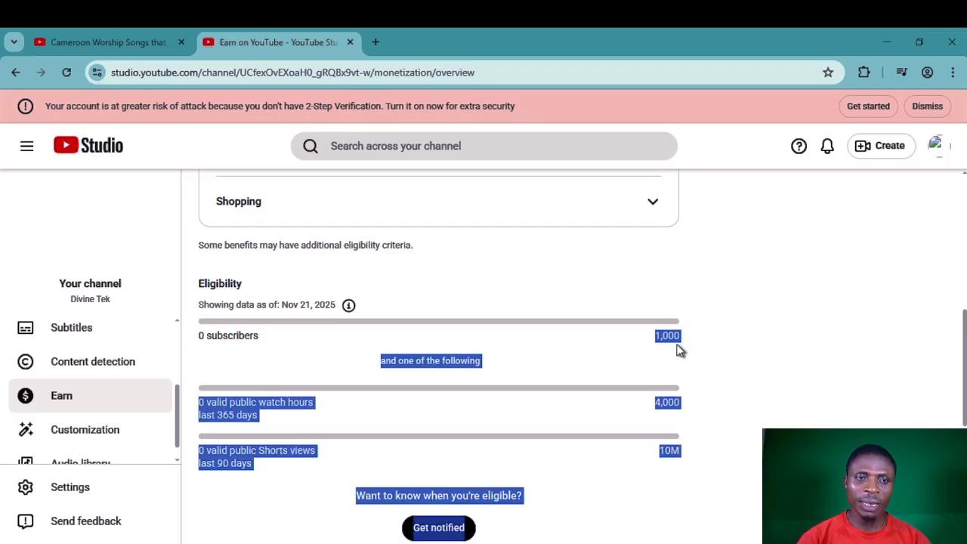
left_click(658, 377)
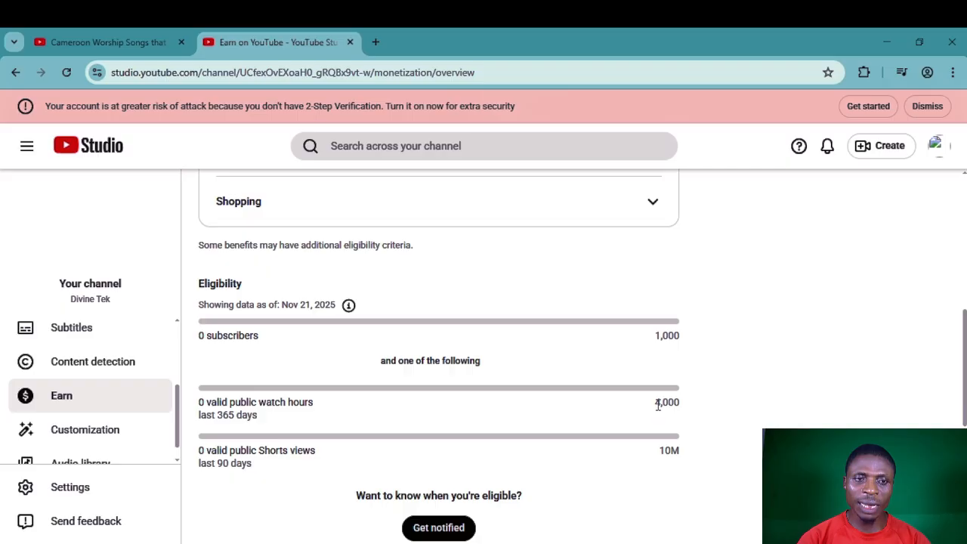
left_click_drag(656, 404, 688, 407)
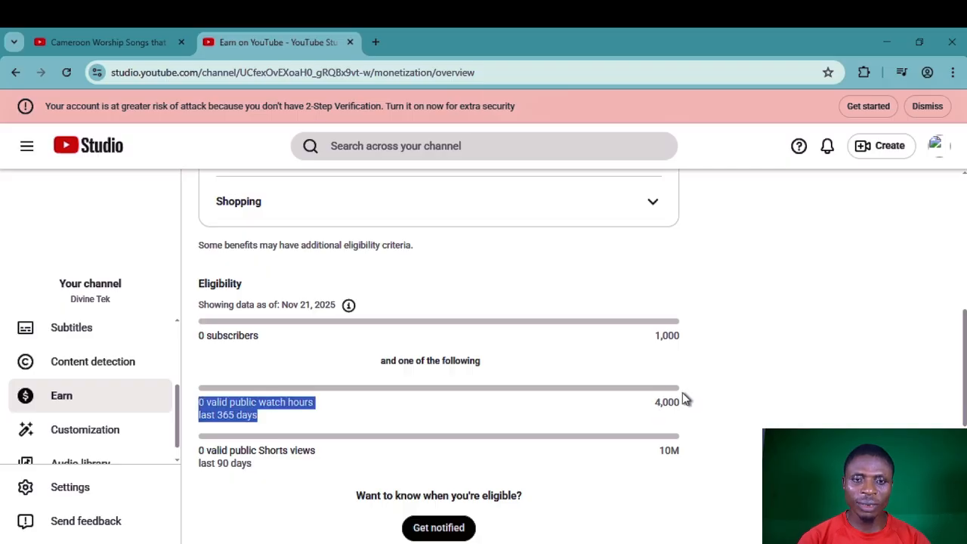
left_click(676, 403)
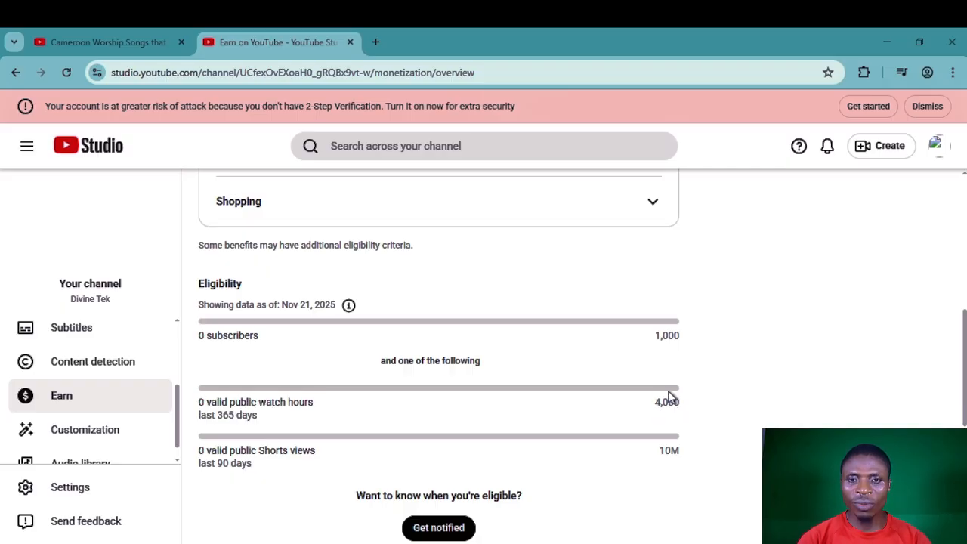
left_click_drag(656, 402, 676, 401)
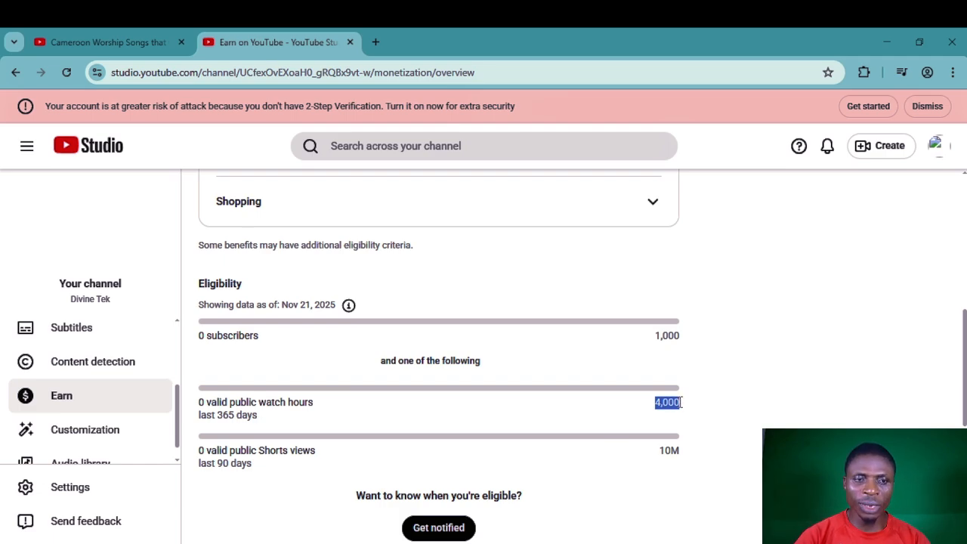
left_click(607, 395)
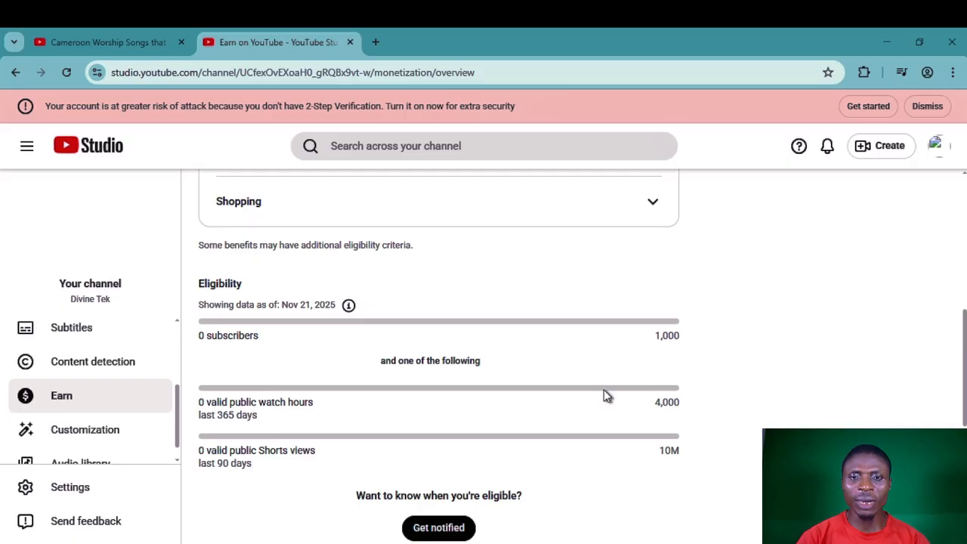
- Look over the creator resources below the eligibility requirements and request a notification for when the channel becomes eligible for monetization
scroll(579, 390, "down", 2)
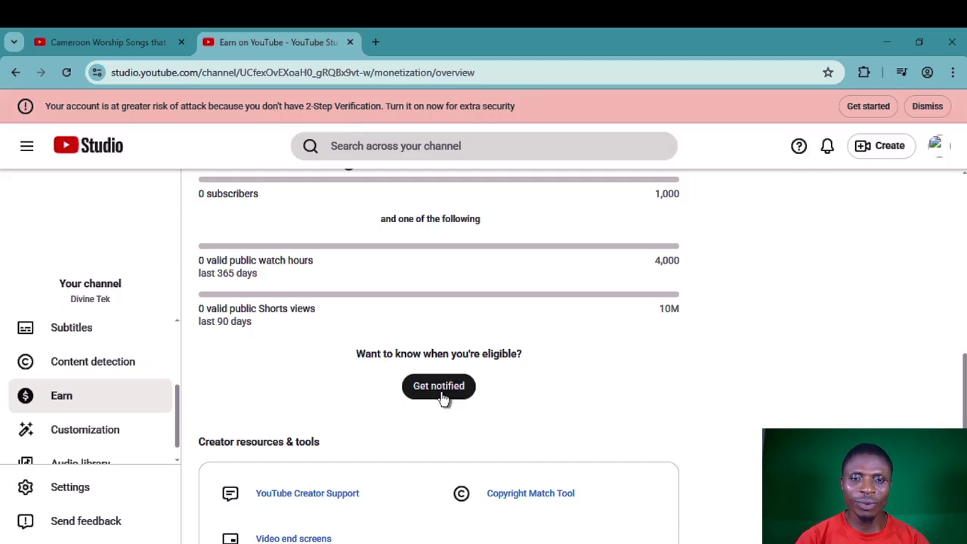
scroll(443, 398, "down", 3)
scroll(442, 397, "up", 4)
scroll(440, 400, "down", 4)
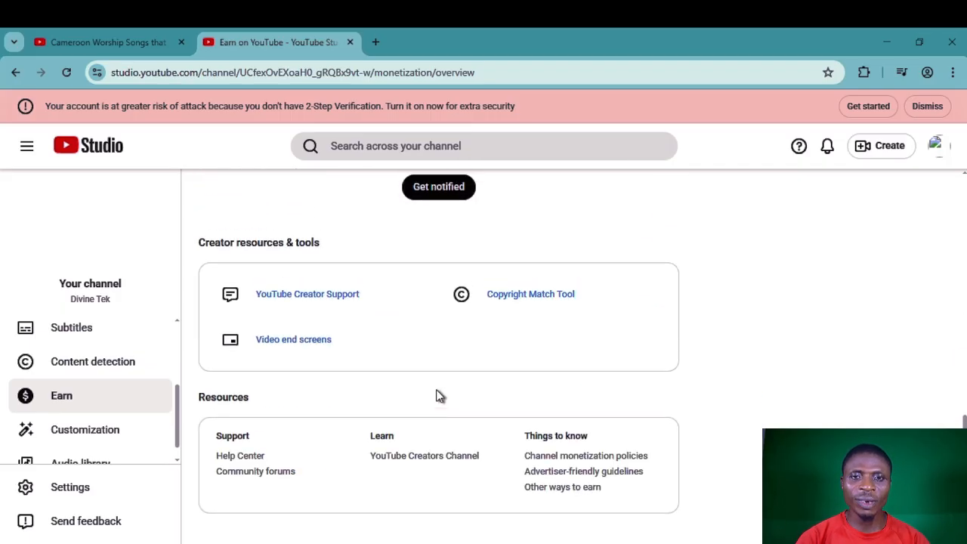
scroll(441, 396, "up", 3)
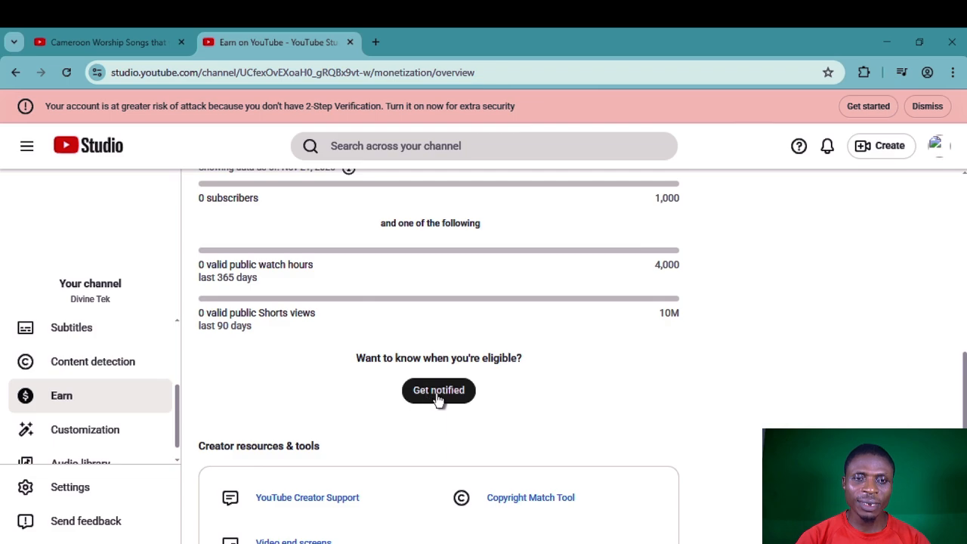
left_click(438, 390)
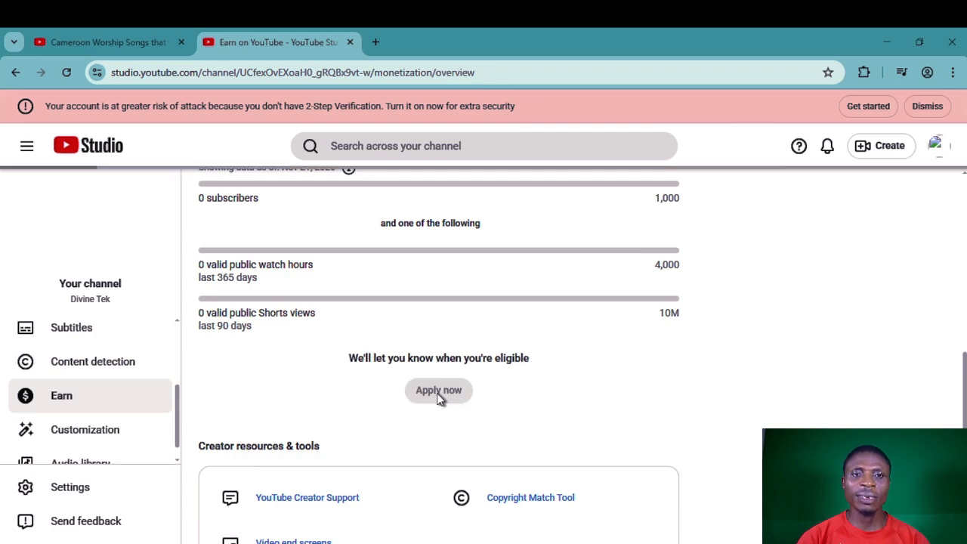